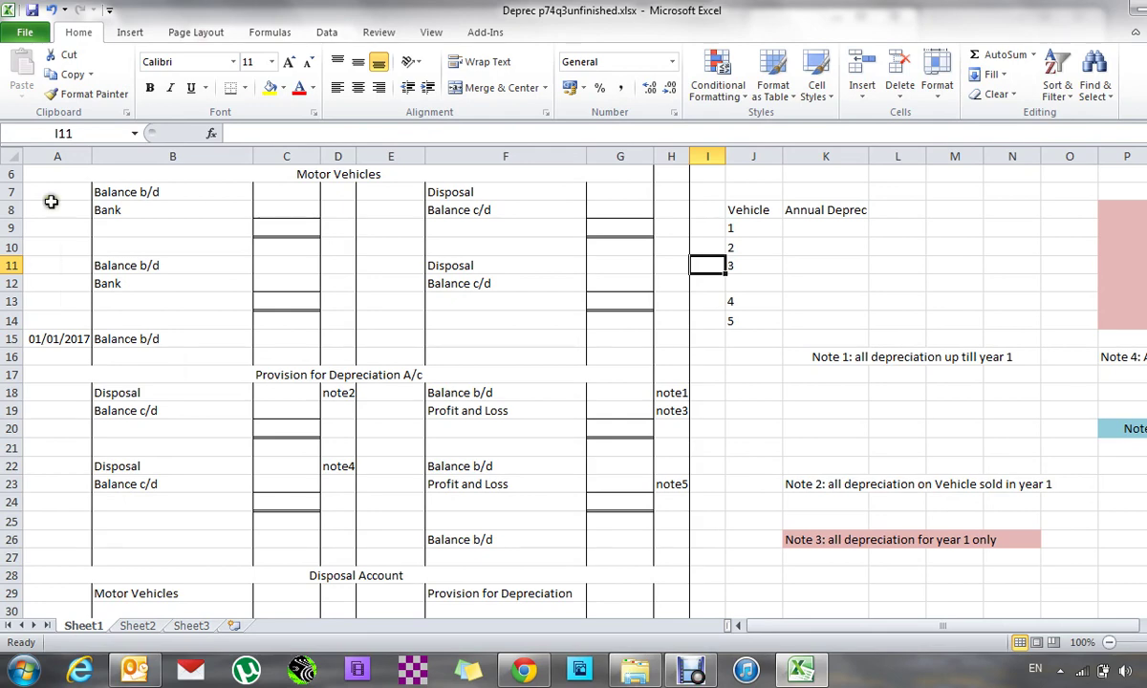
# - Clear the date in A15 and date the first Motor Vehicles Balance b/d in A7 as 01/01/2005
pyautogui.click(48, 340)
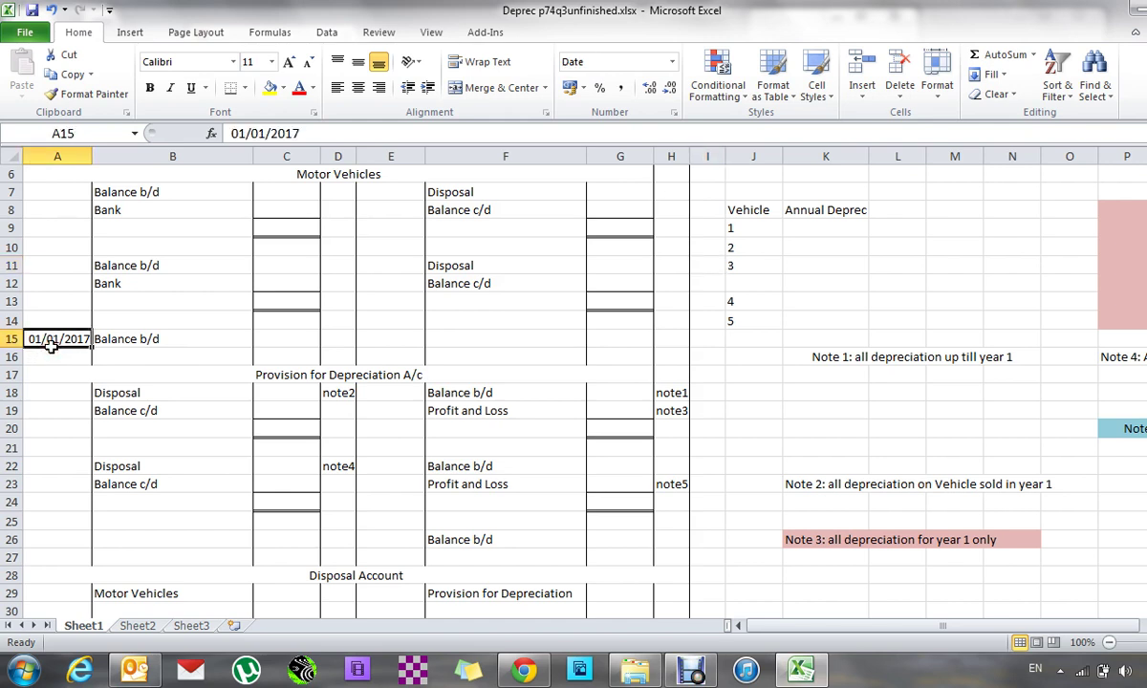
pyautogui.press('Delete')
pyautogui.press('Up')
pyautogui.press('Up')
pyautogui.press('Up')
pyautogui.press('Up')
pyautogui.press('Up')
pyautogui.press('Up')
pyautogui.press('Up')
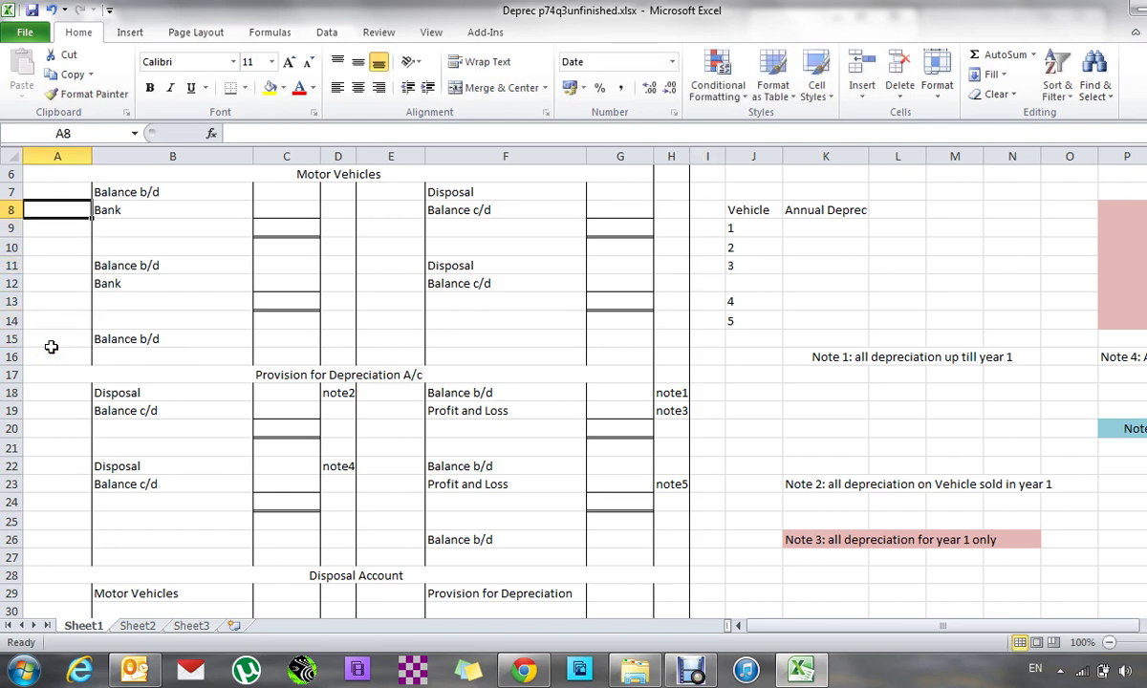
pyautogui.press('Up')
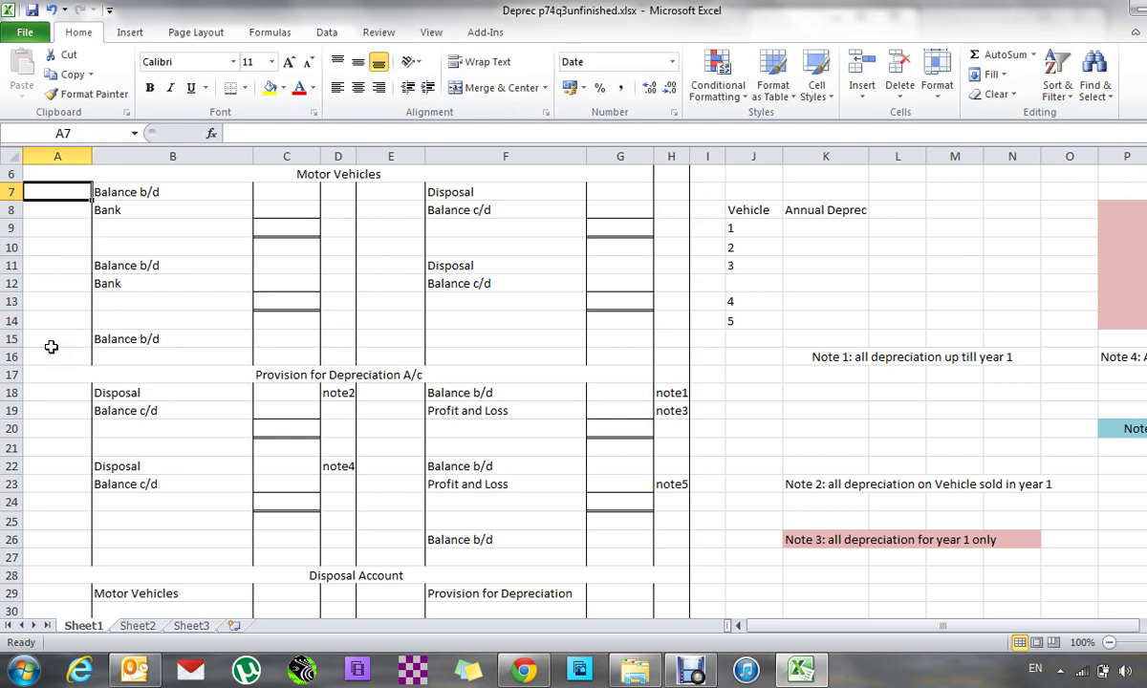
pyautogui.write('1')
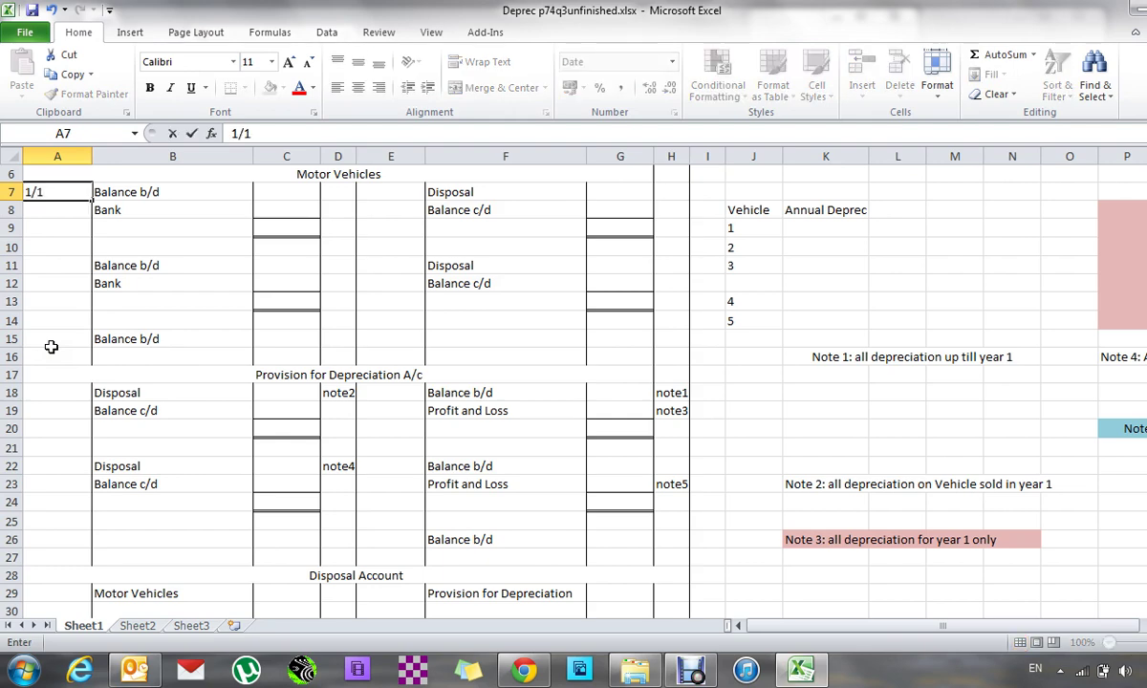
pyautogui.write('/01/2005')
pyautogui.press('Tab')
# - Date the first Balance c/d in E8 as 31/12/2005 and the Disposal entry in E7 as 31/08/2005
pyautogui.press('Tab')
pyautogui.press('Tab')
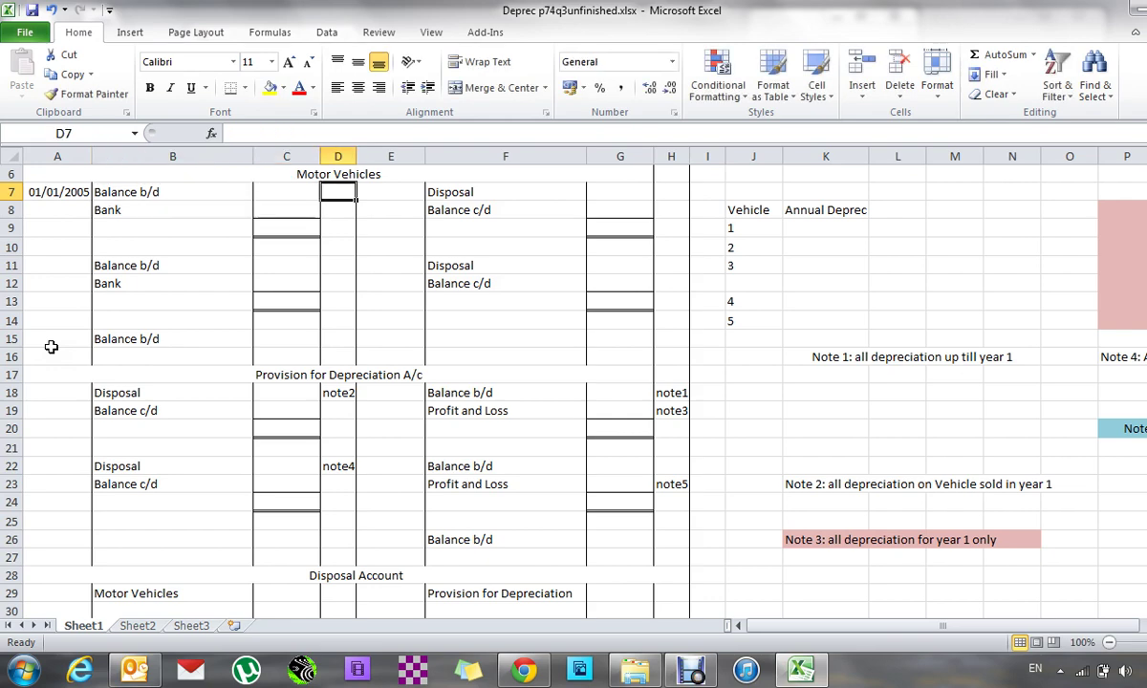
pyautogui.press('Right')
pyautogui.press('Down')
pyautogui.write('31/')
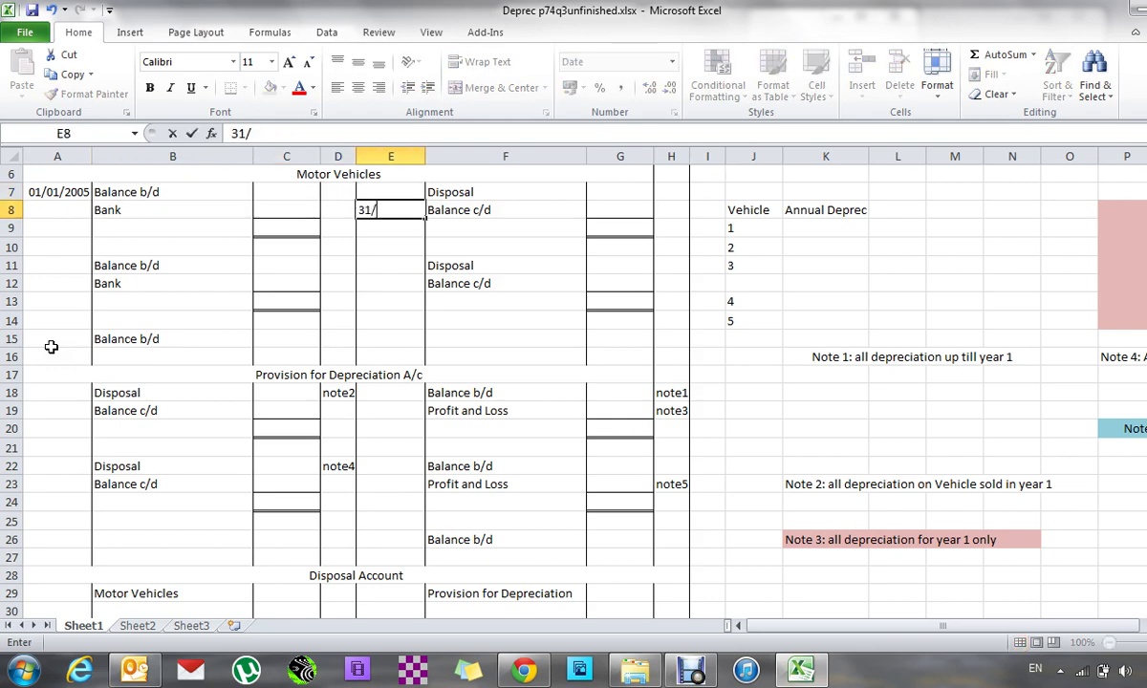
pyautogui.write('12/2005')
pyautogui.press('Up')
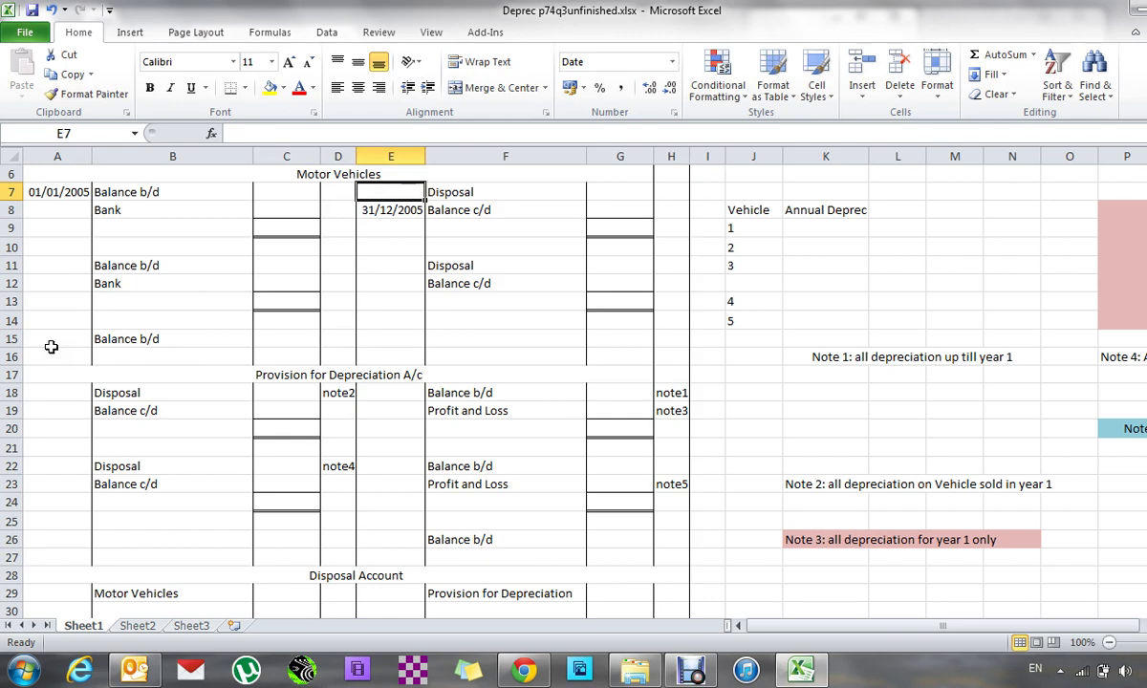
pyautogui.write('31')
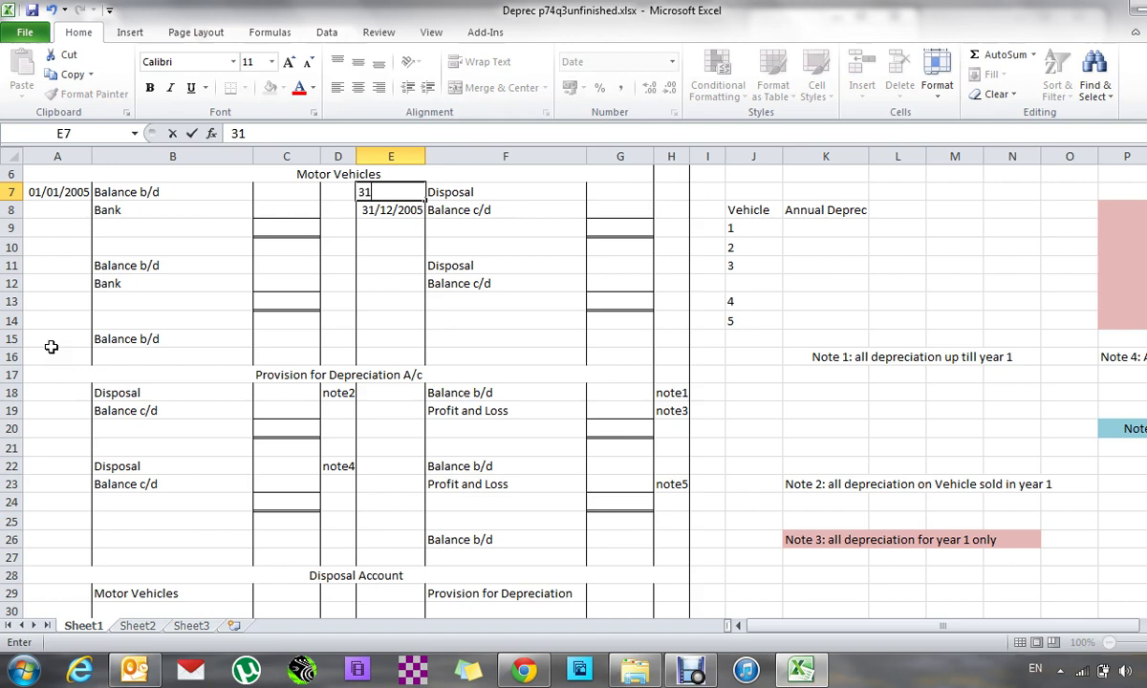
pyautogui.write('/08/2005')
pyautogui.press('Return')
# - Date the first Bank entry of the Motor Vehicles account in A8 as 31/08/2005
pyautogui.press('Left')
pyautogui.press('Left')
pyautogui.press('Left')
pyautogui.press('Left')
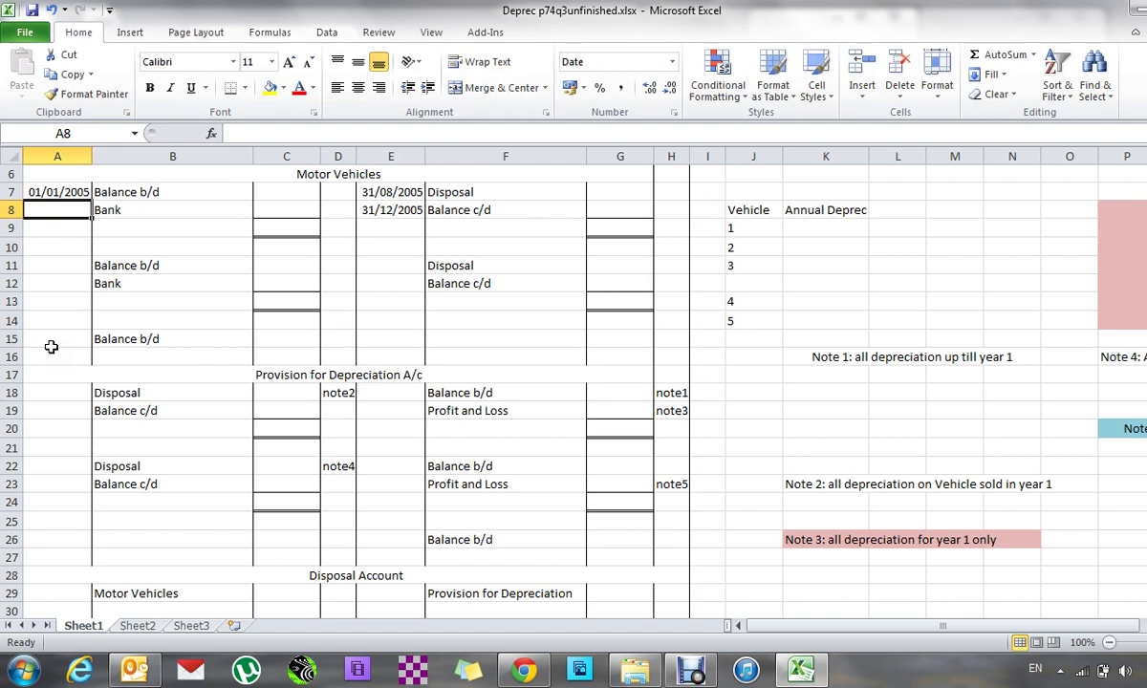
pyautogui.write('31')
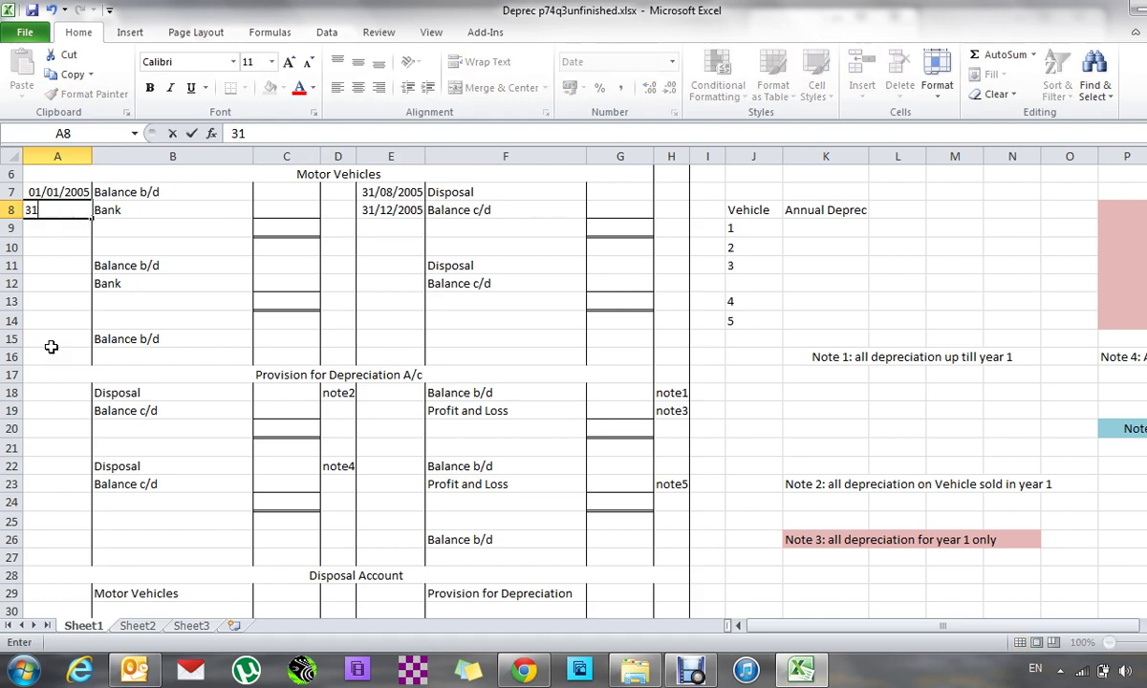
pyautogui.write('/08/2005')
pyautogui.press('Return')
# - Enter 01/01/2006 in A11 as the date of the second-year Balance b/d
pyautogui.press('Return')
pyautogui.press('Return')
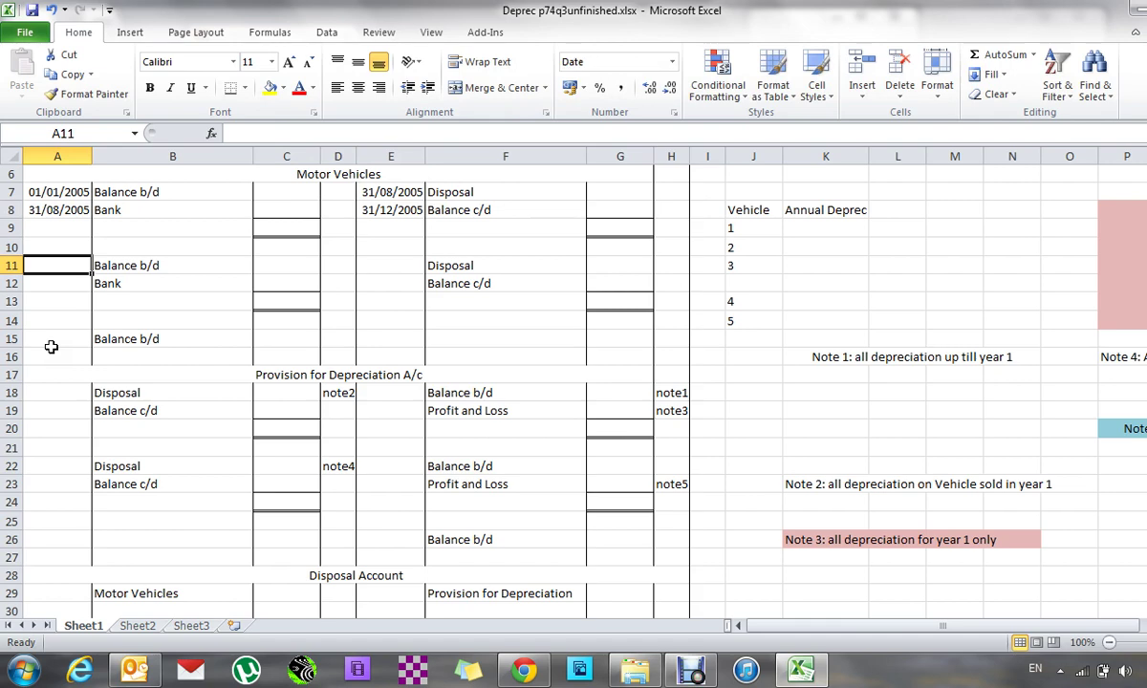
pyautogui.write('1/1/6')
pyautogui.press('Right')
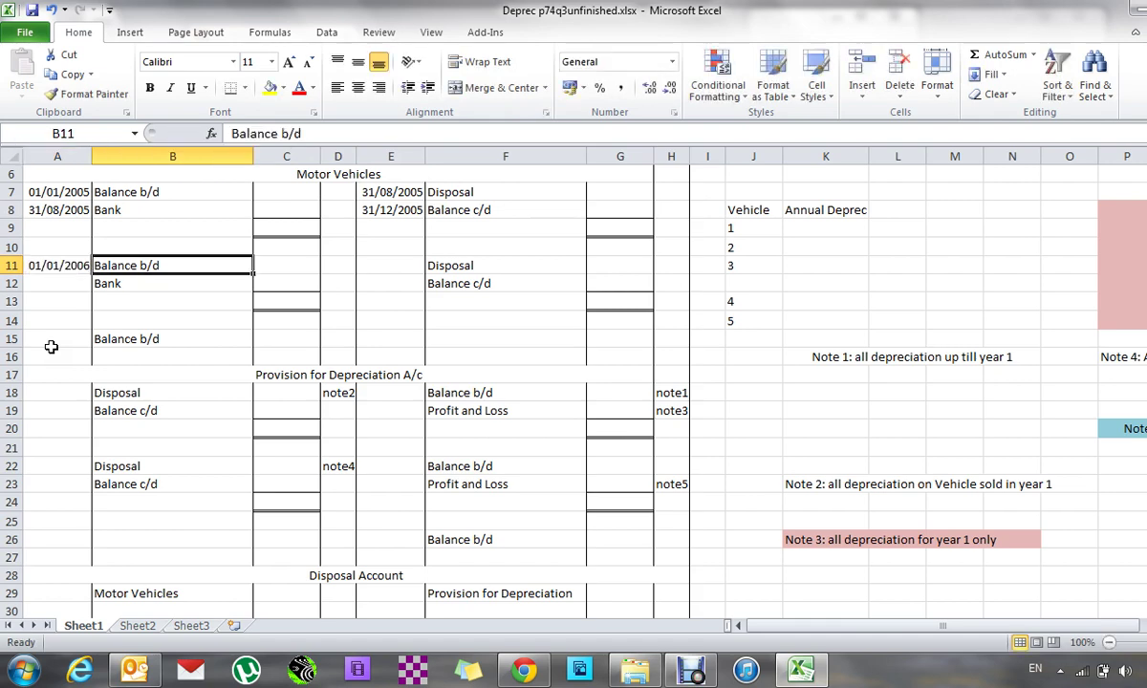
# - Enter 31/12/2006 in E12 as the date of the second-year Balance c/d
pyautogui.press('Down')
pyautogui.press('Right')
pyautogui.press('Right')
pyautogui.press('Right')
pyautogui.write('31')
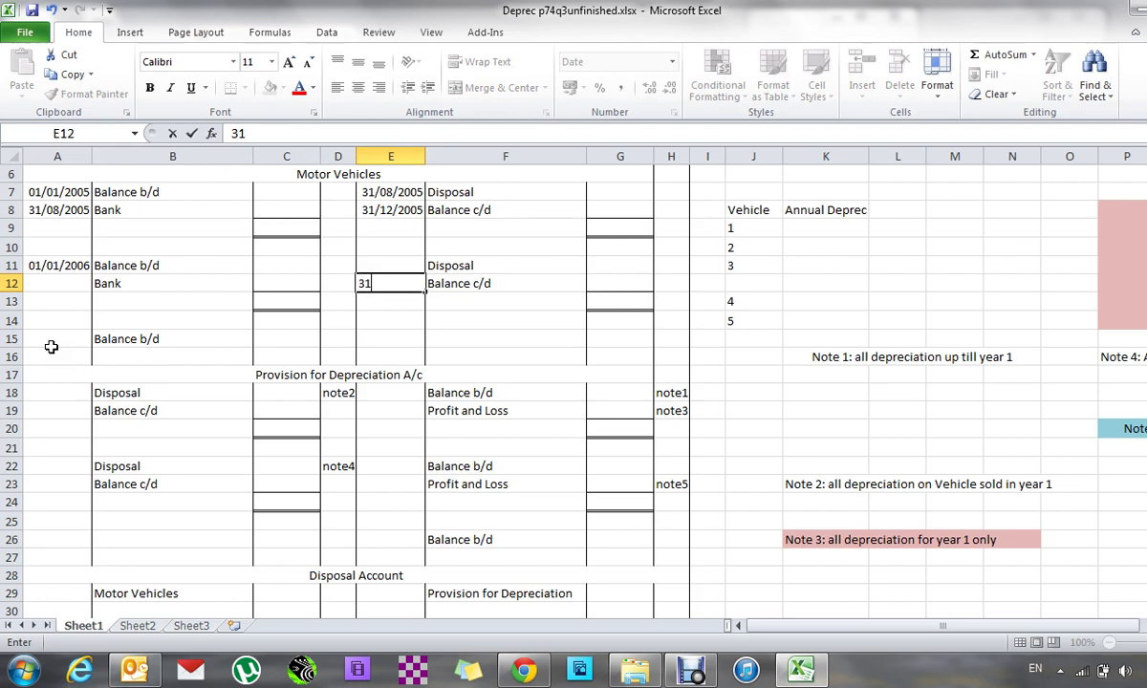
pyautogui.write('/12')
pyautogui.write('/2006')
pyautogui.press('Up')
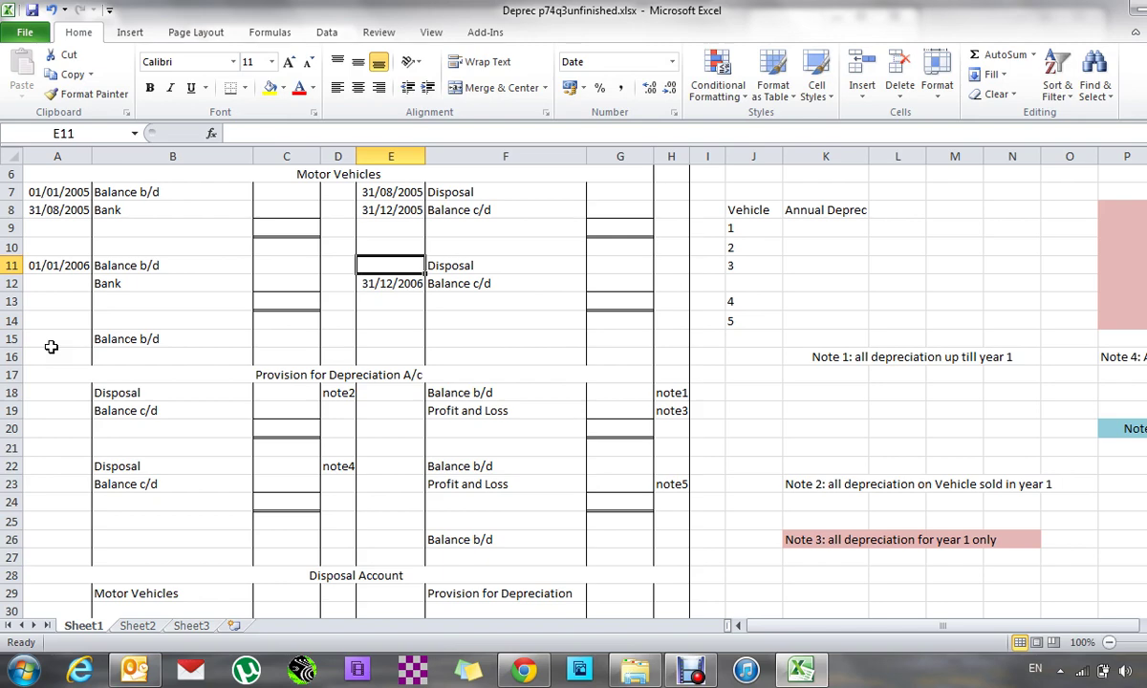
# - Try to date the second-year Disposal entry in E11 with the short form 31/9/6
pyautogui.write('31')
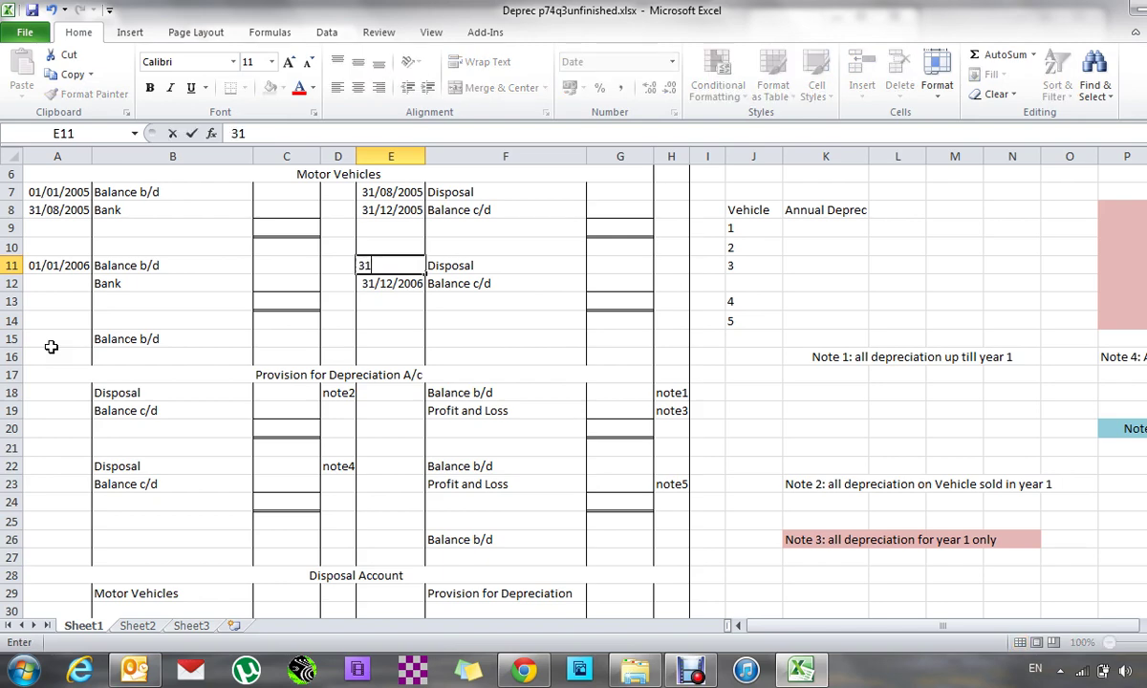
pyautogui.write('/9/6')
pyautogui.press('Return')
pyautogui.press('Left')
pyautogui.press('Left')
pyautogui.press('Left')
pyautogui.press('Left')
pyautogui.press('Right')
pyautogui.press('Right')
pyautogui.press('Right')
pyautogui.press('Right')
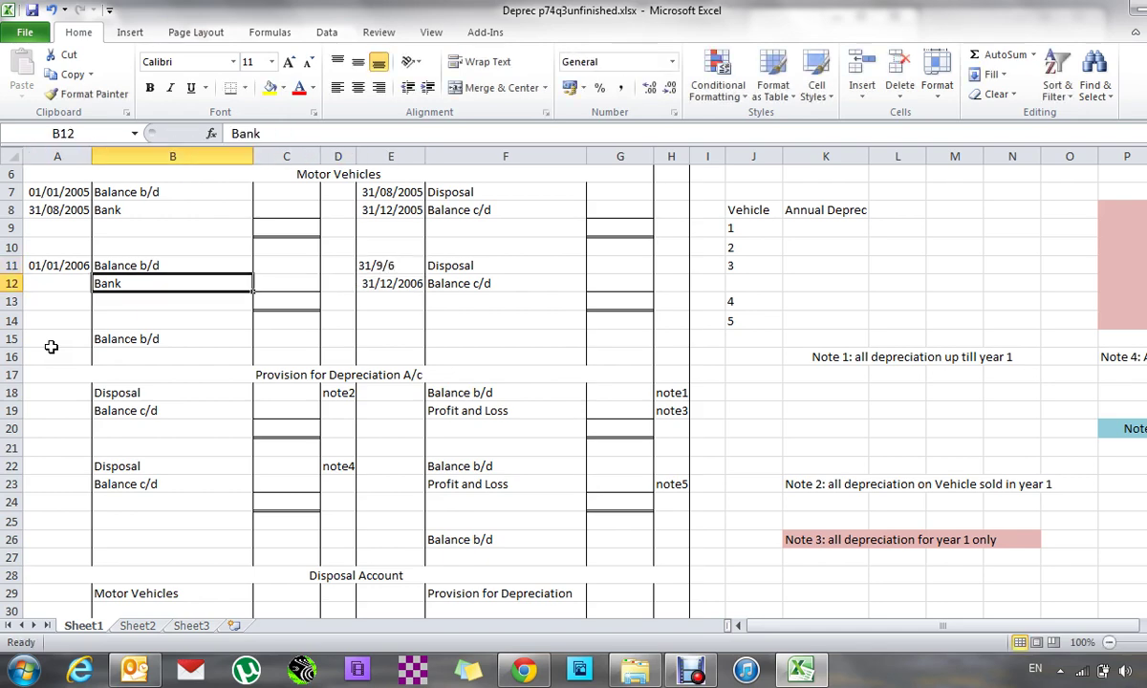
pyautogui.press('Up')
# - Enter 31/09/2006 in E11 as the date of the second-year Disposal entry
pyautogui.write('3')
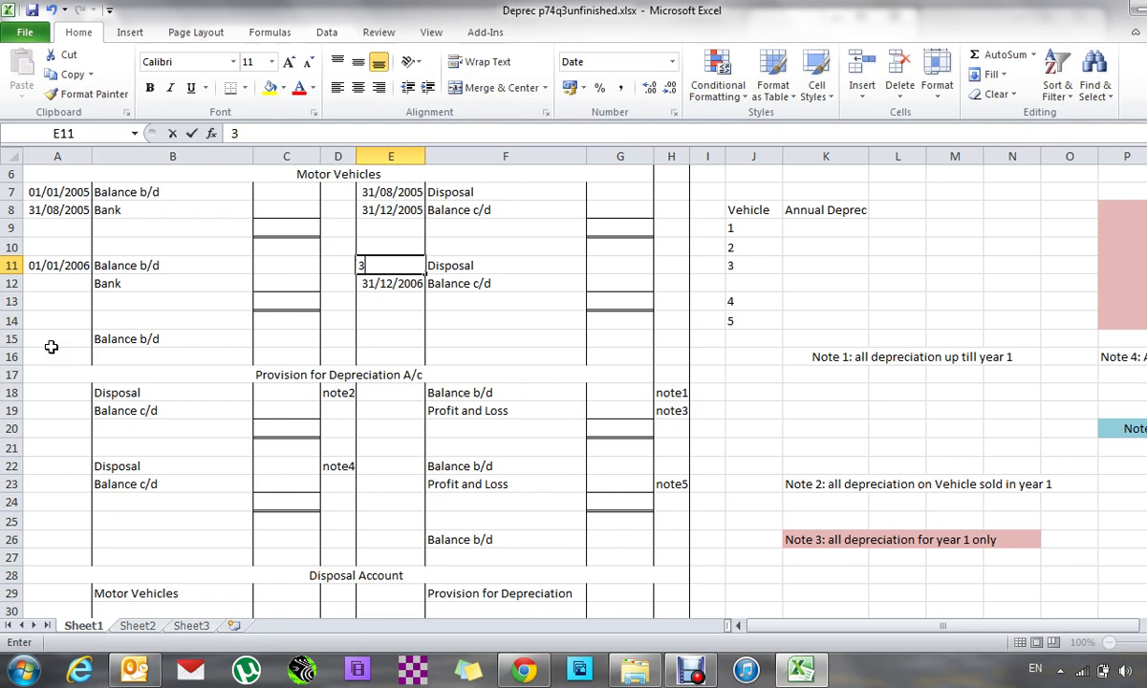
pyautogui.write('1/09')
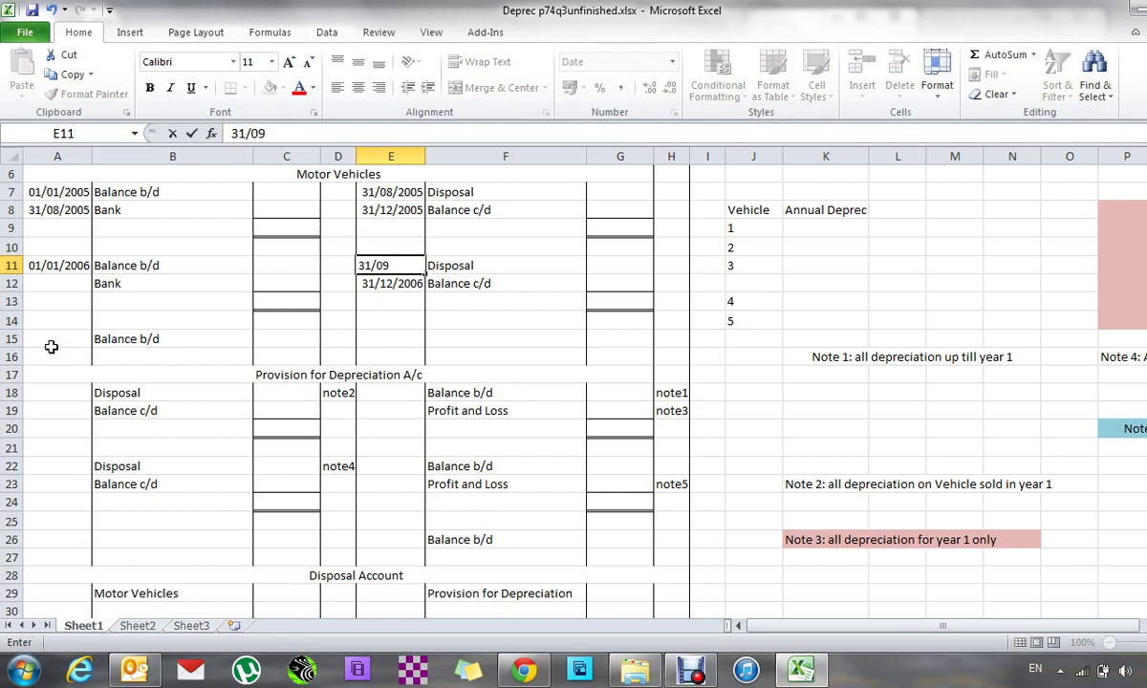
pyautogui.write('/2006')
pyautogui.press('Return')
# - Enter 31/09/2006 in A12 as the date of the second-year Bank entry
pyautogui.press('Left')
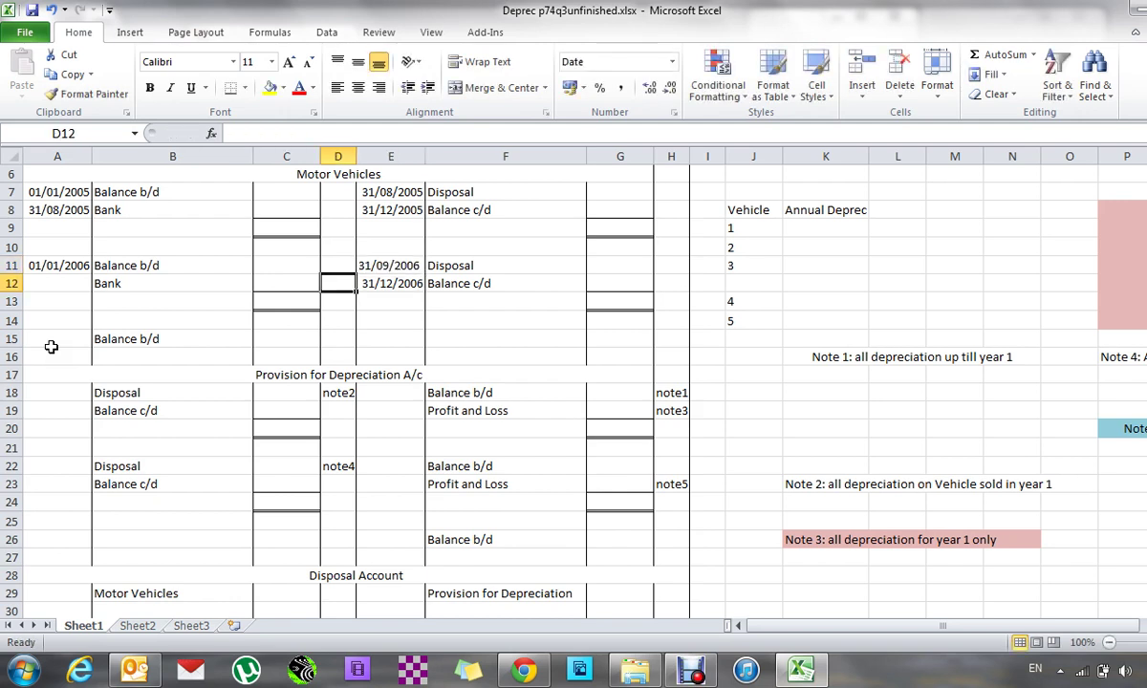
pyautogui.press('Left')
pyautogui.press('Left')
pyautogui.press('Left')
pyautogui.press('Down')
pyautogui.press('Up')
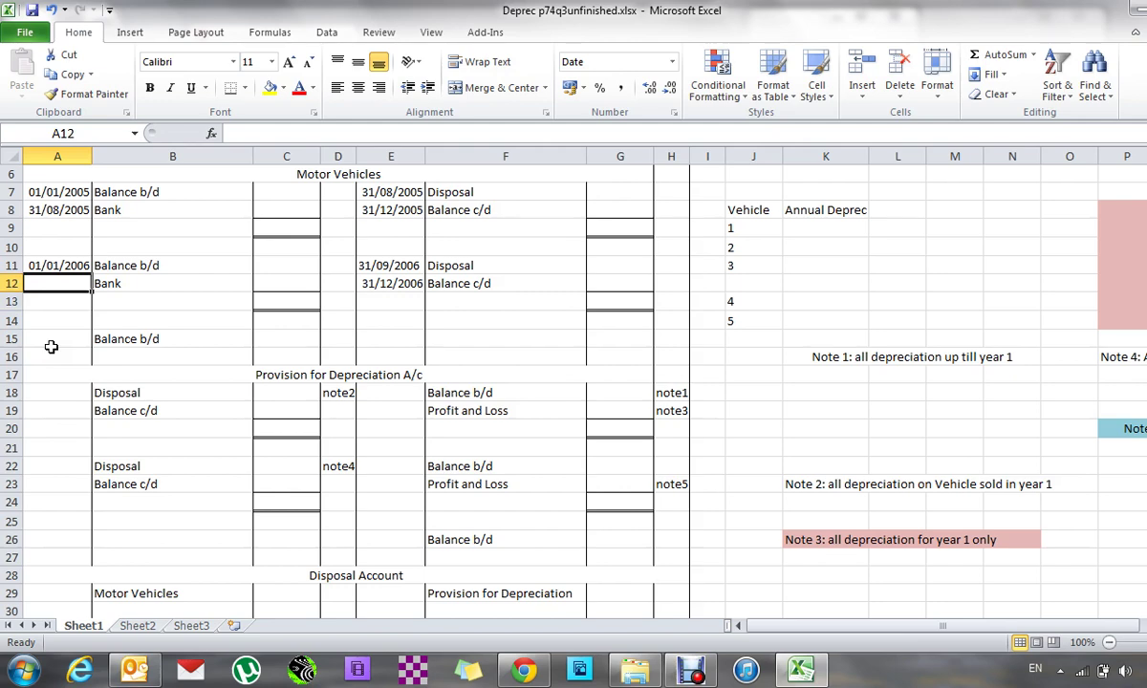
pyautogui.write('31/')
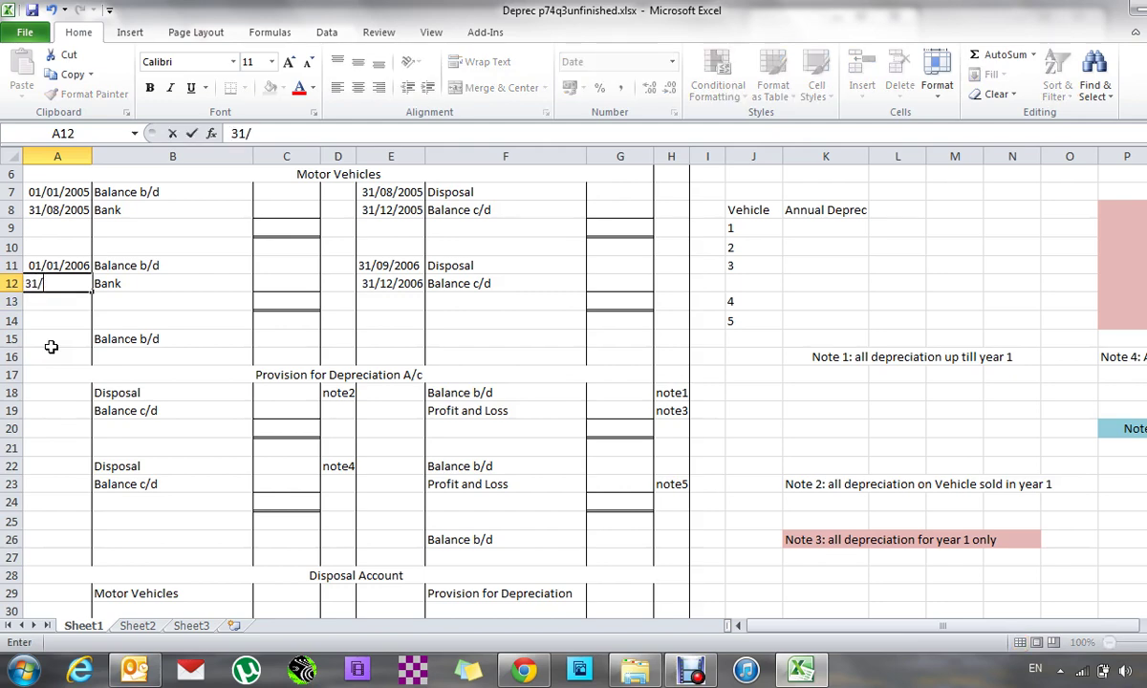
pyautogui.write('9/6')
pyautogui.press('Return')
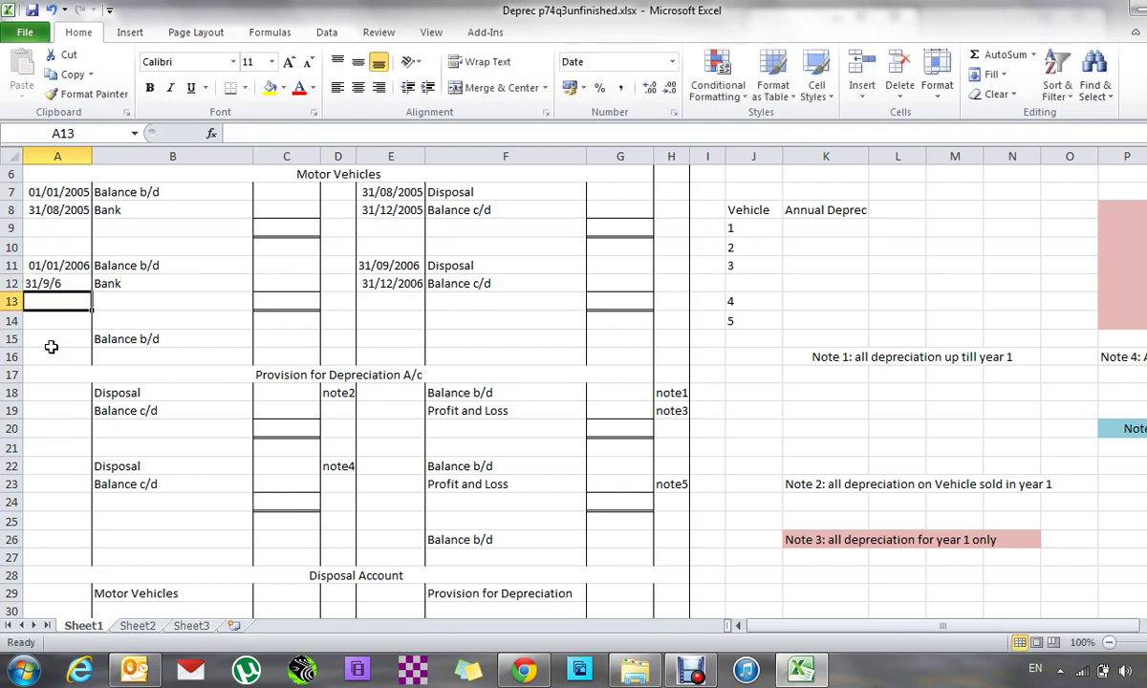
pyautogui.press('Up')
pyautogui.write('31/')
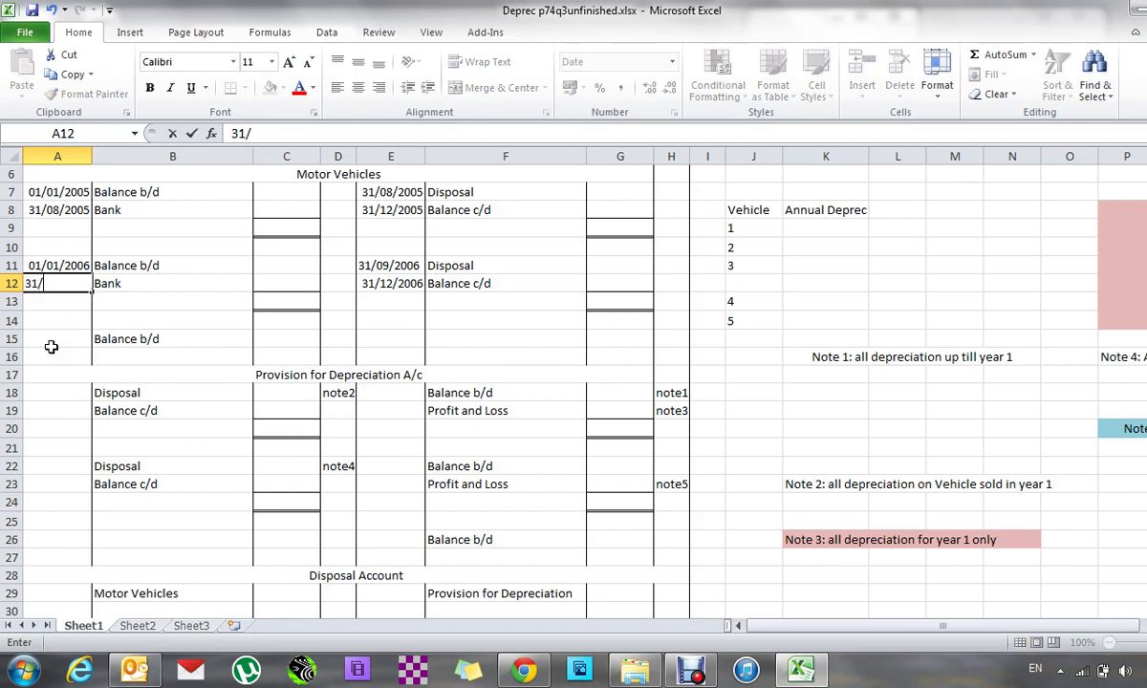
pyautogui.write('09/2006')
pyautogui.press('Return')
# - Enter 01/01/2007 in A15 as the date of the final Motor Vehicles Balance b/d
pyautogui.click(51, 342)
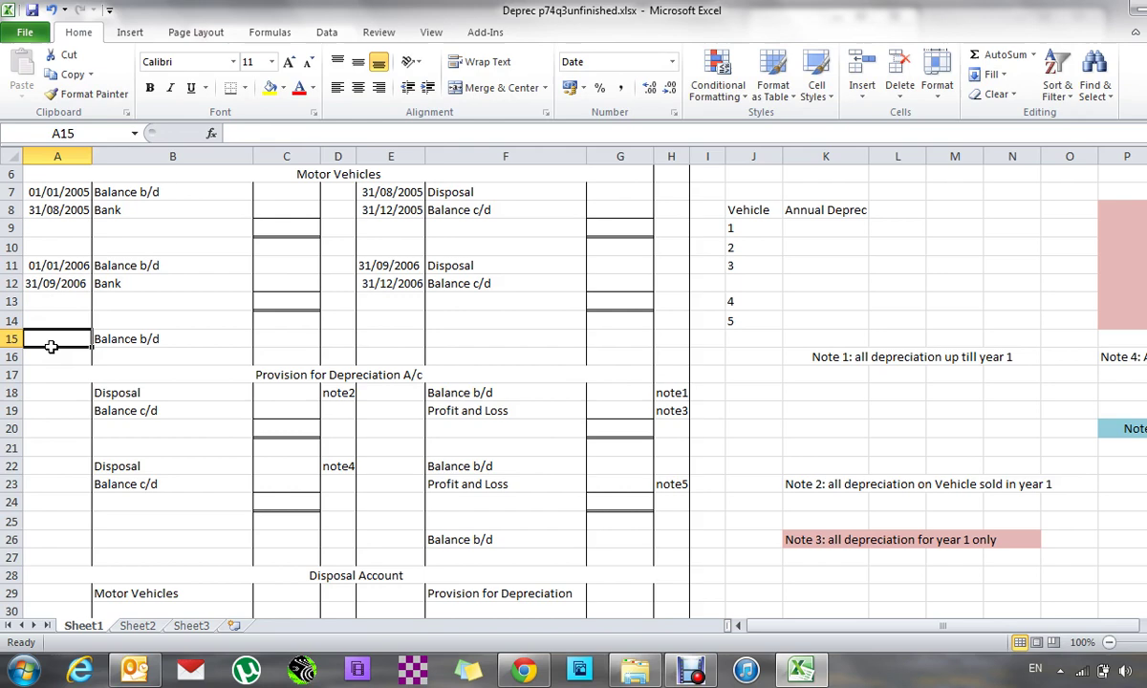
pyautogui.write('1/1/207')
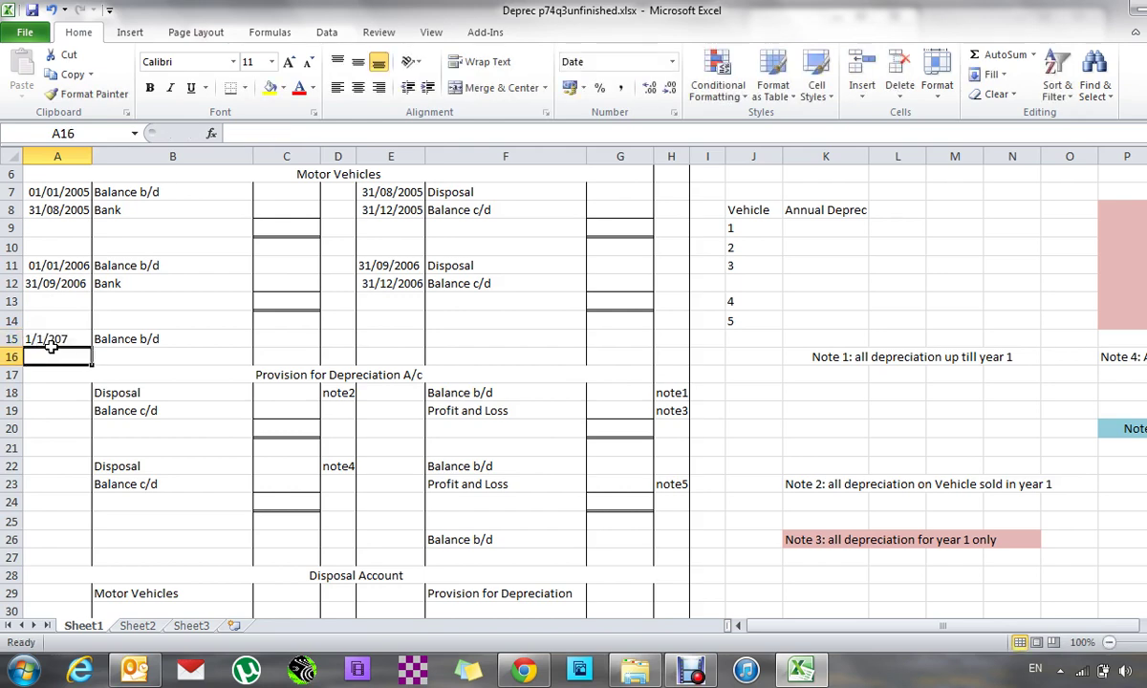
pyautogui.press('BackSpace')
pyautogui.press('BackSpace')
pyautogui.press('BackSpace')
pyautogui.press('BackSpace')
pyautogui.press('BackSpace')
pyautogui.press('BackSpace')
pyautogui.write('01')
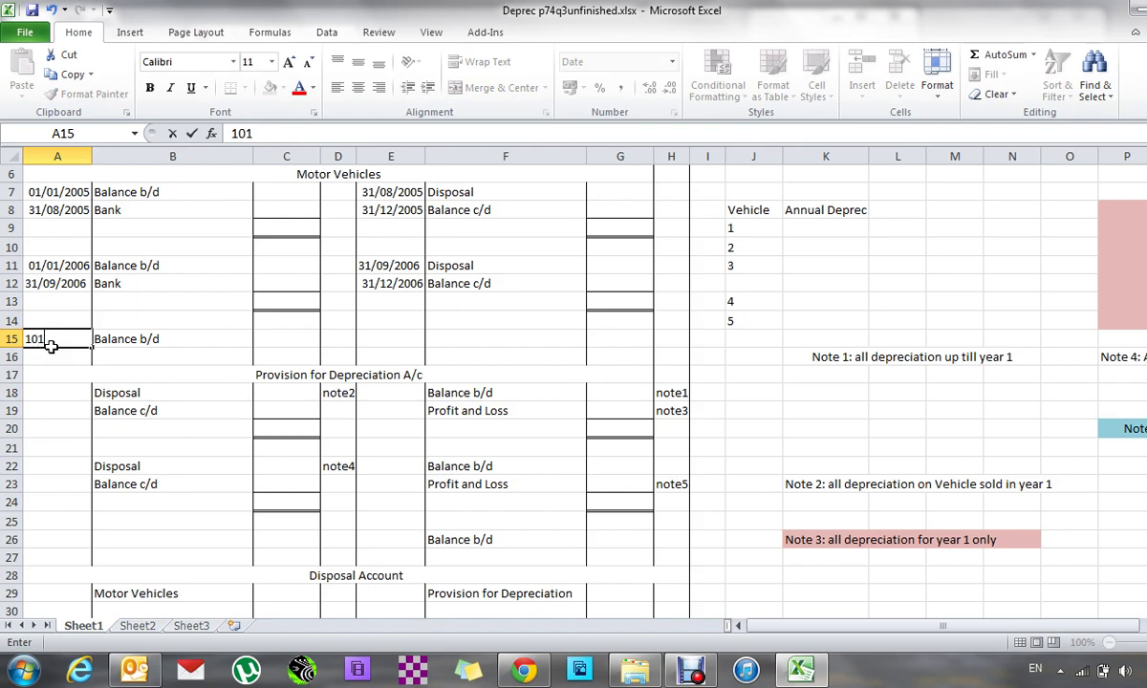
pyautogui.press('BackSpace')
pyautogui.press('BackSpace')
pyautogui.write('/01/2007')
pyautogui.press('Return')
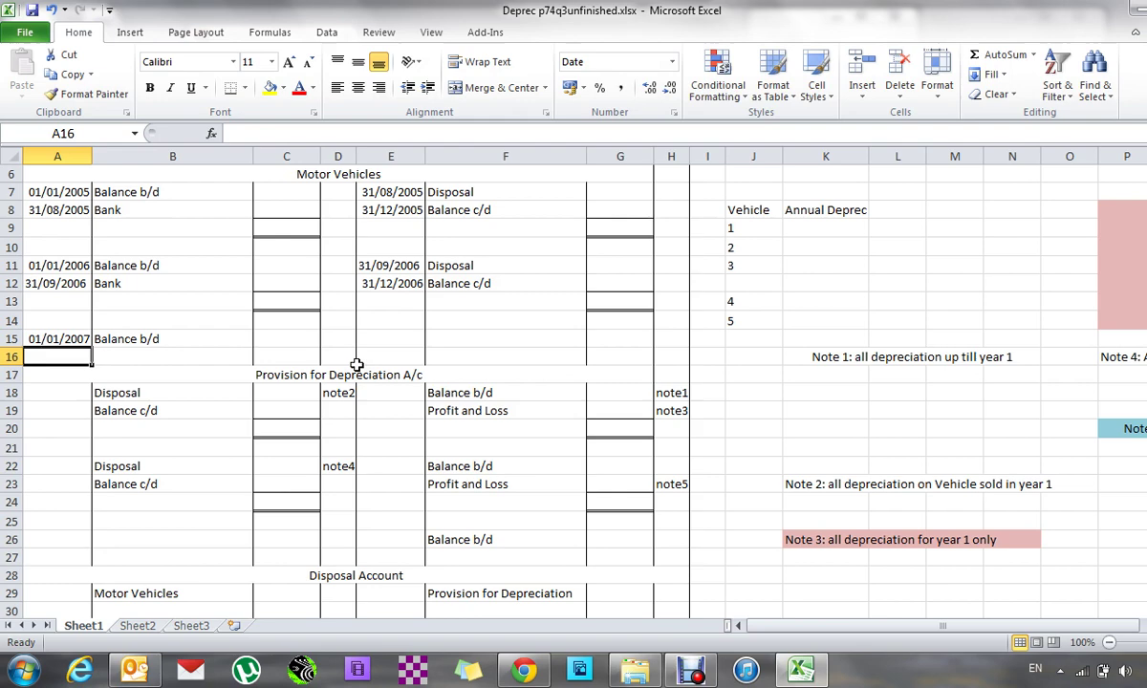
# - Enter =280000+360000+290000+20000 in C7 as the opening Motor Vehicles Balance b/d
pyautogui.press('Up')
pyautogui.press('Up')
pyautogui.press('Up')
pyautogui.press('Up')
pyautogui.press('Up')
pyautogui.press('Up')
pyautogui.press('Up')
pyautogui.press('Up')
pyautogui.press('Up')
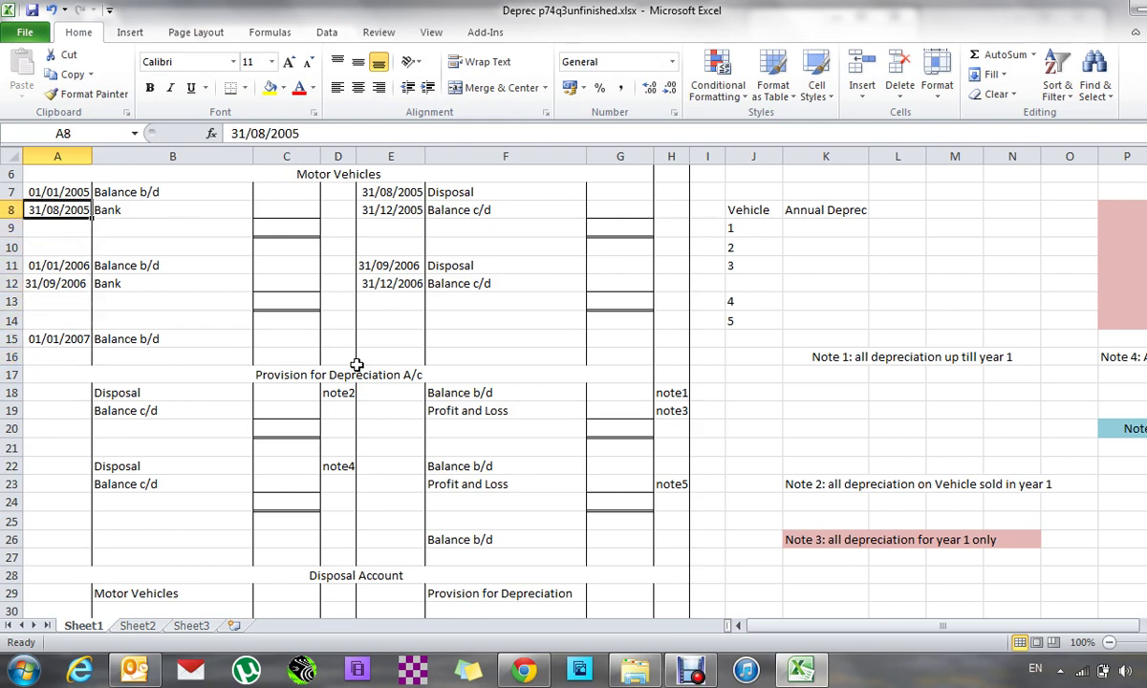
pyautogui.press('Right')
pyautogui.press('Right')
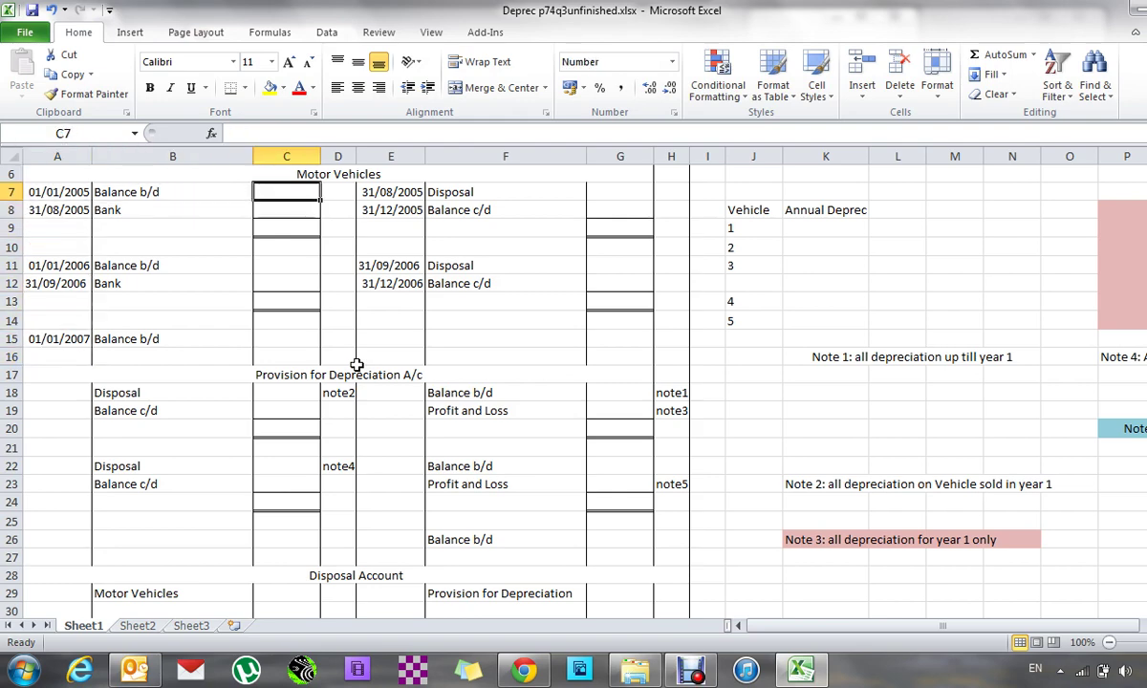
pyautogui.write('=')
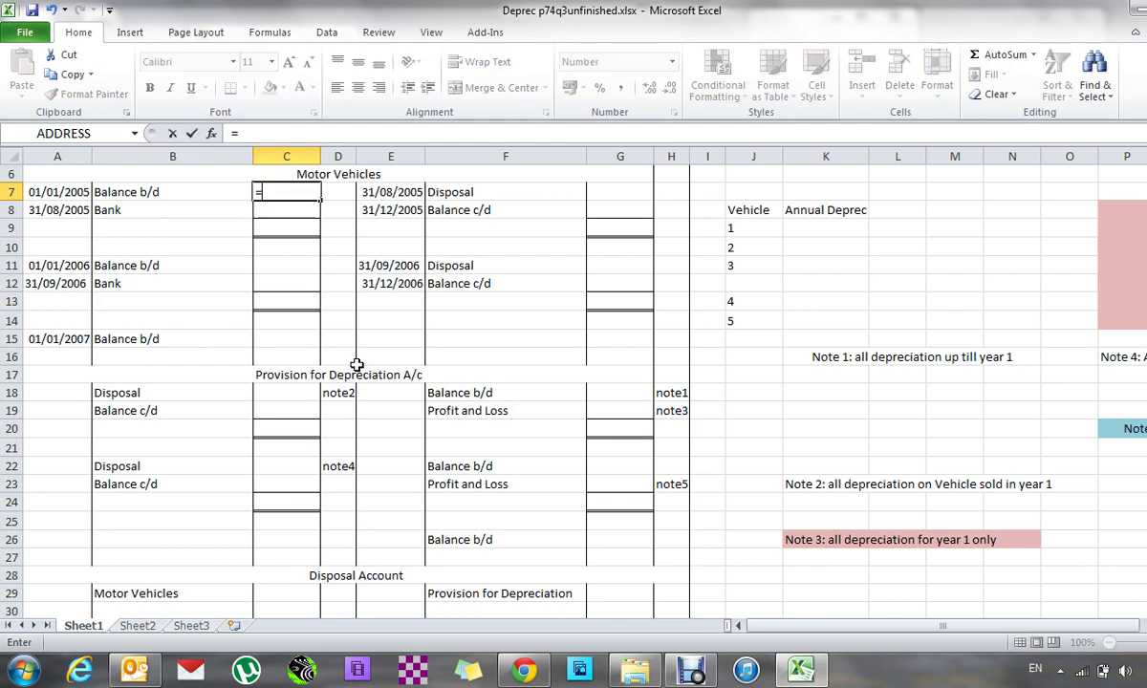
pyautogui.write('280000')
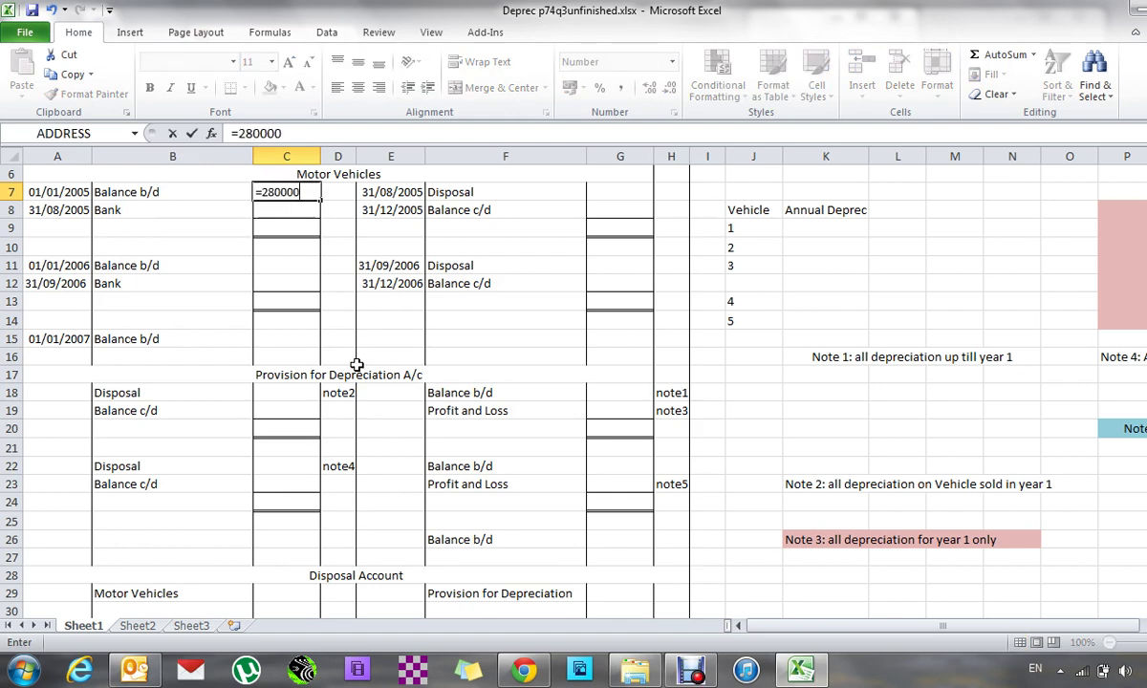
pyautogui.write('+360000+')
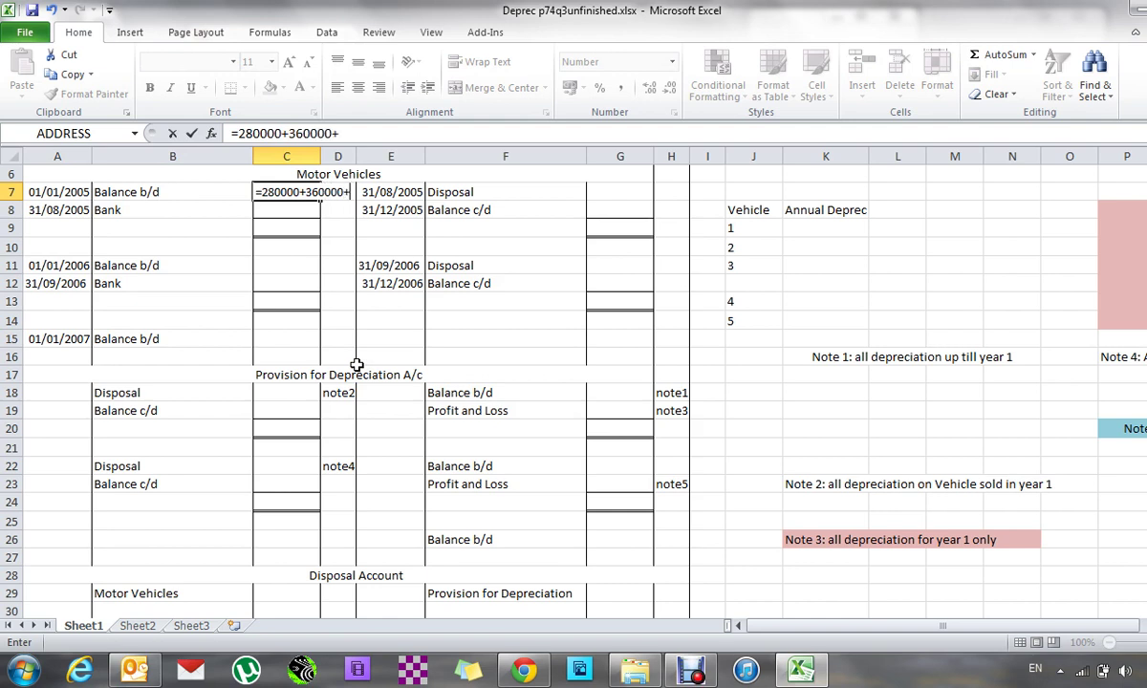
pyautogui.write('290')
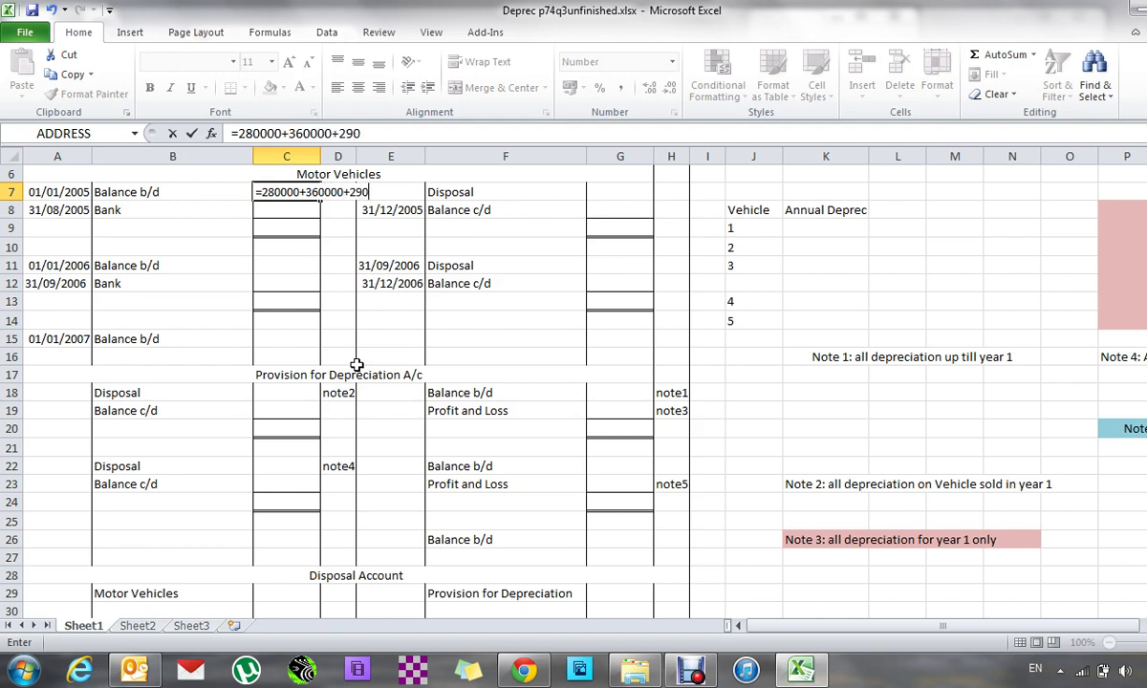
pyautogui.write('000+')
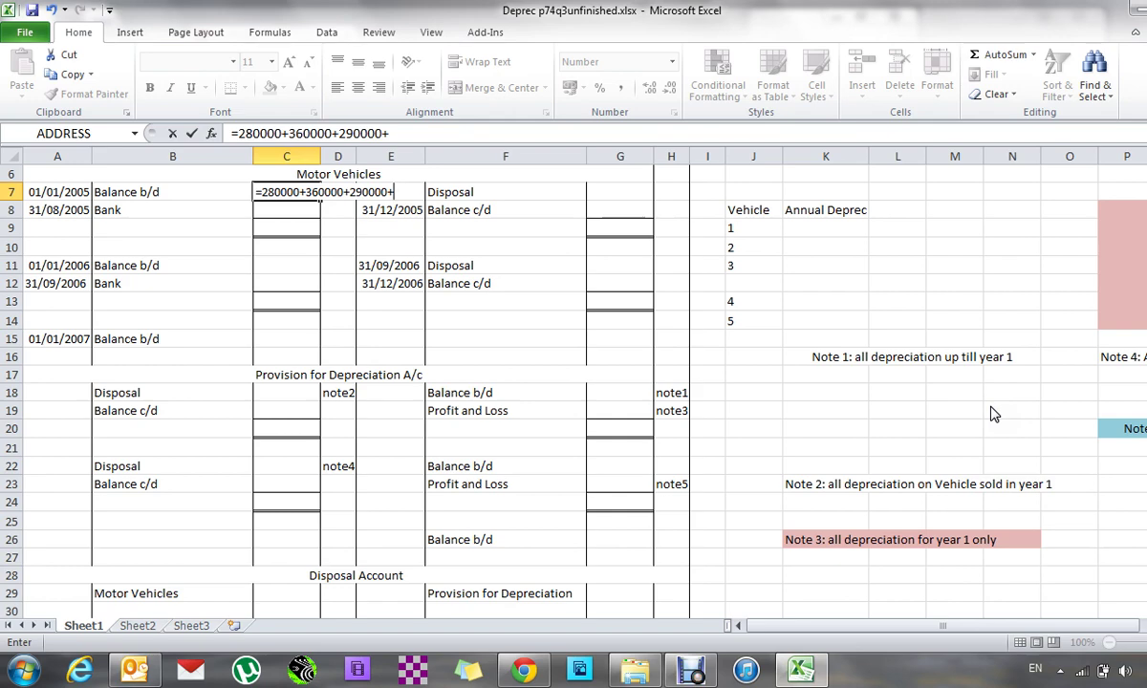
pyautogui.write('20000')
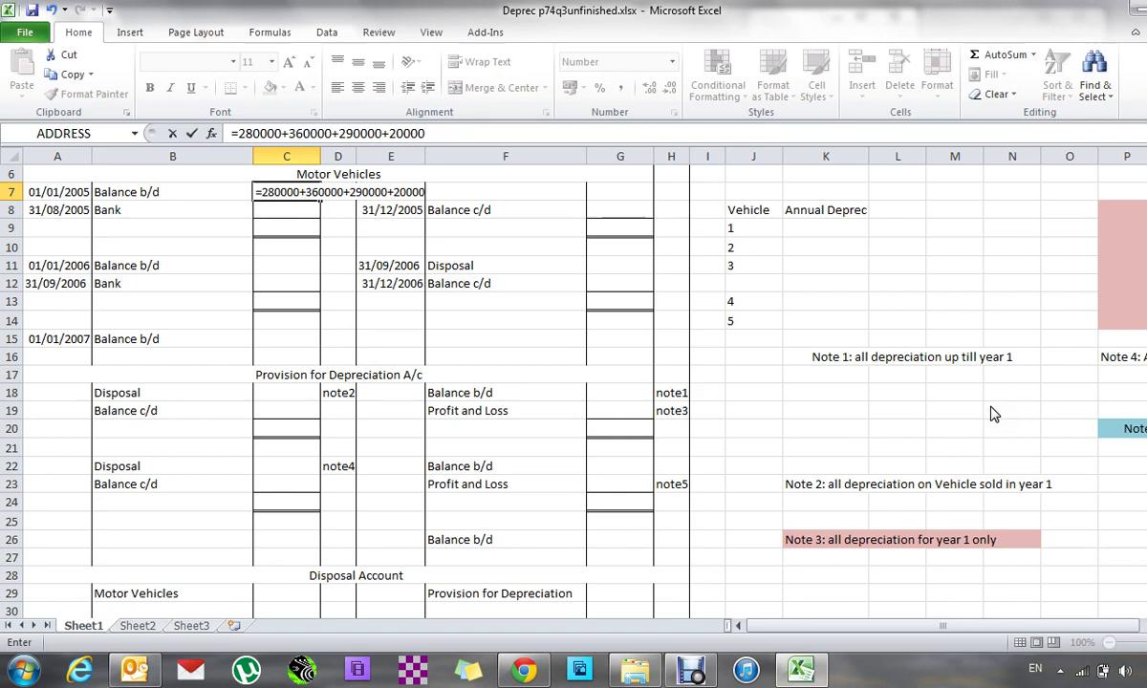
pyautogui.press('Return')
pyautogui.press('Up')
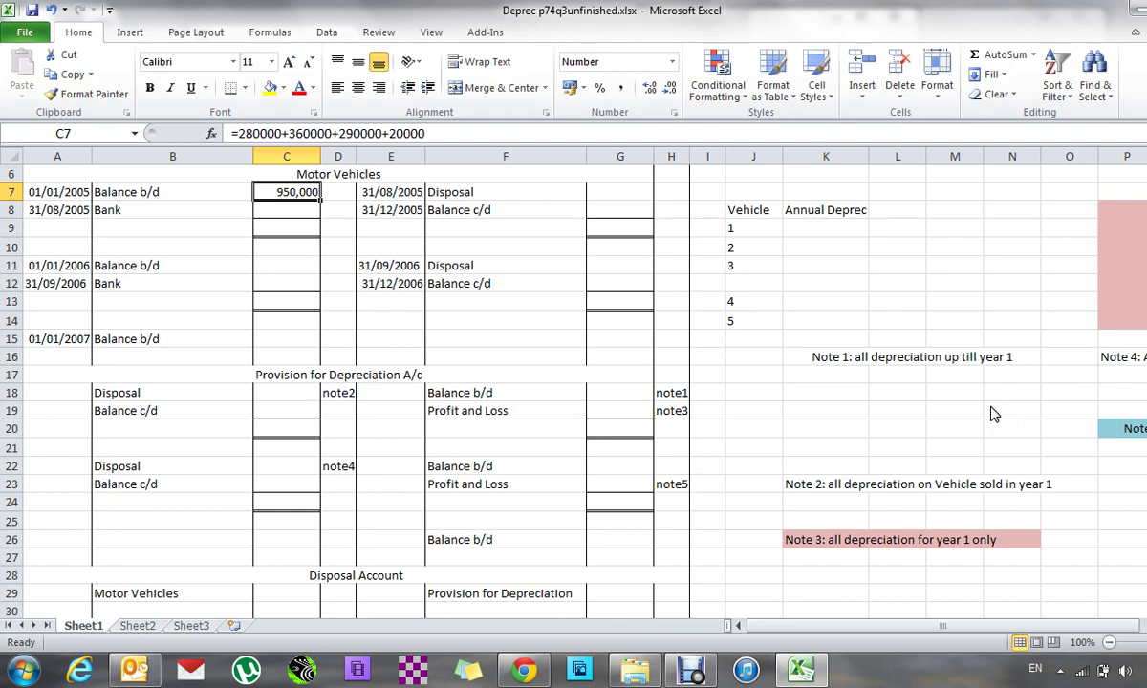
# - Enter 260000 in C8 as the amount of the first-year Bank entry in Motor Vehicles
pyautogui.press('Return')
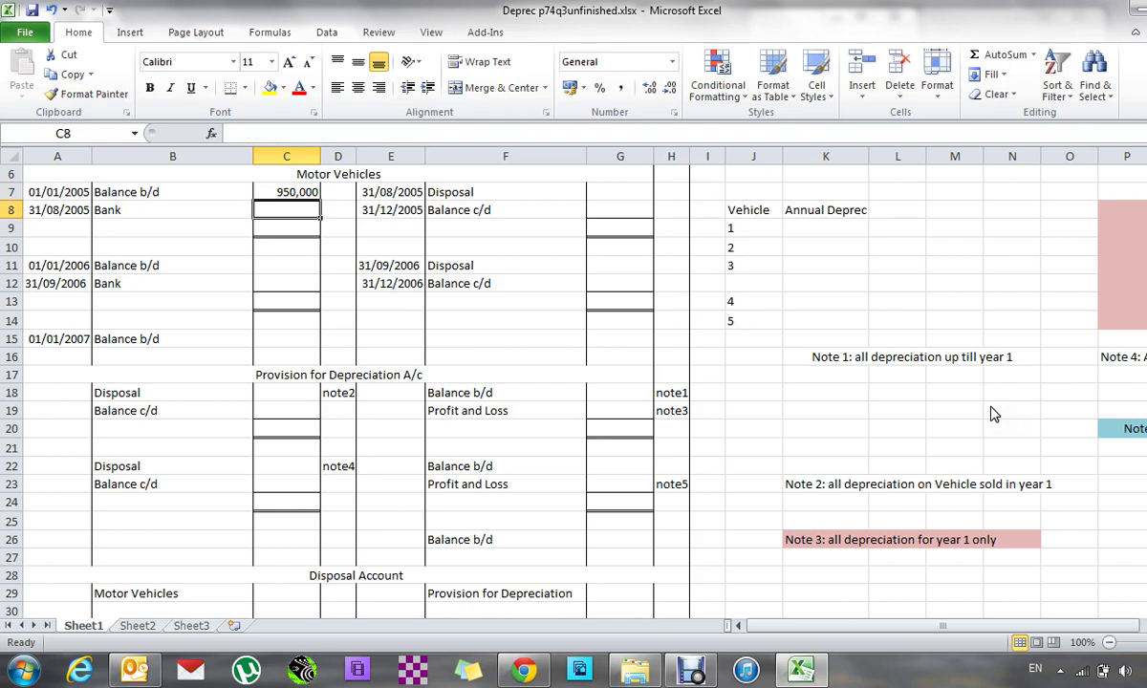
pyautogui.press('Right')
pyautogui.press('Right')
pyautogui.press('Right')
pyautogui.press('Right')
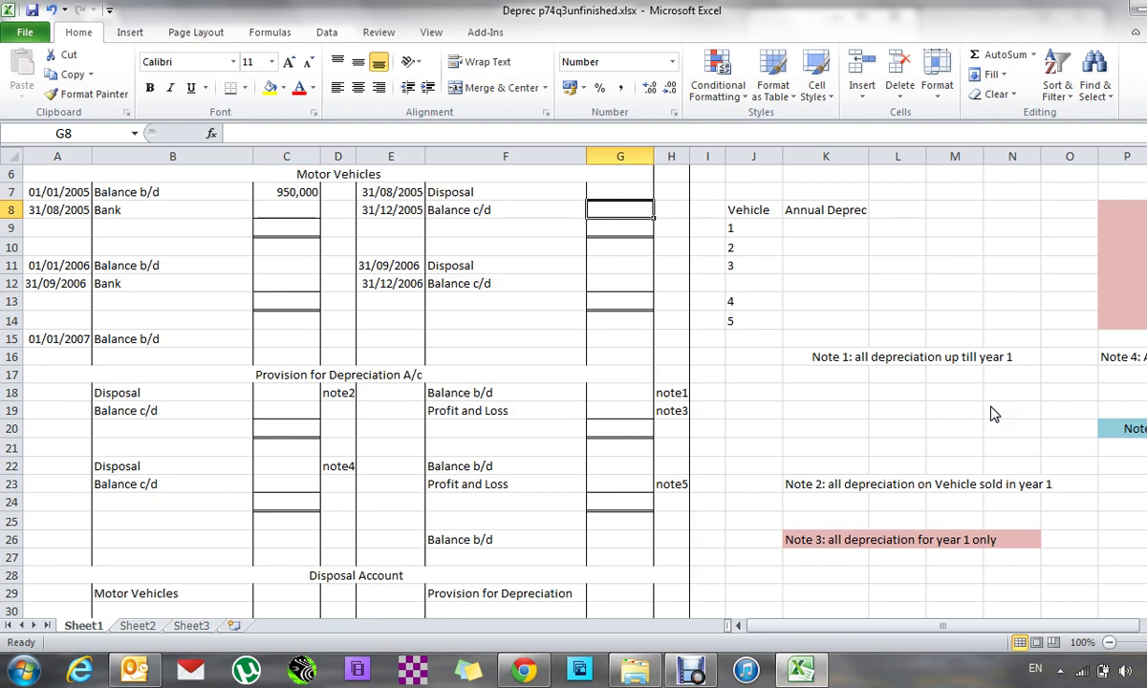
pyautogui.press('Left')
pyautogui.press('Left')
pyautogui.press('Left')
pyautogui.press('Left')
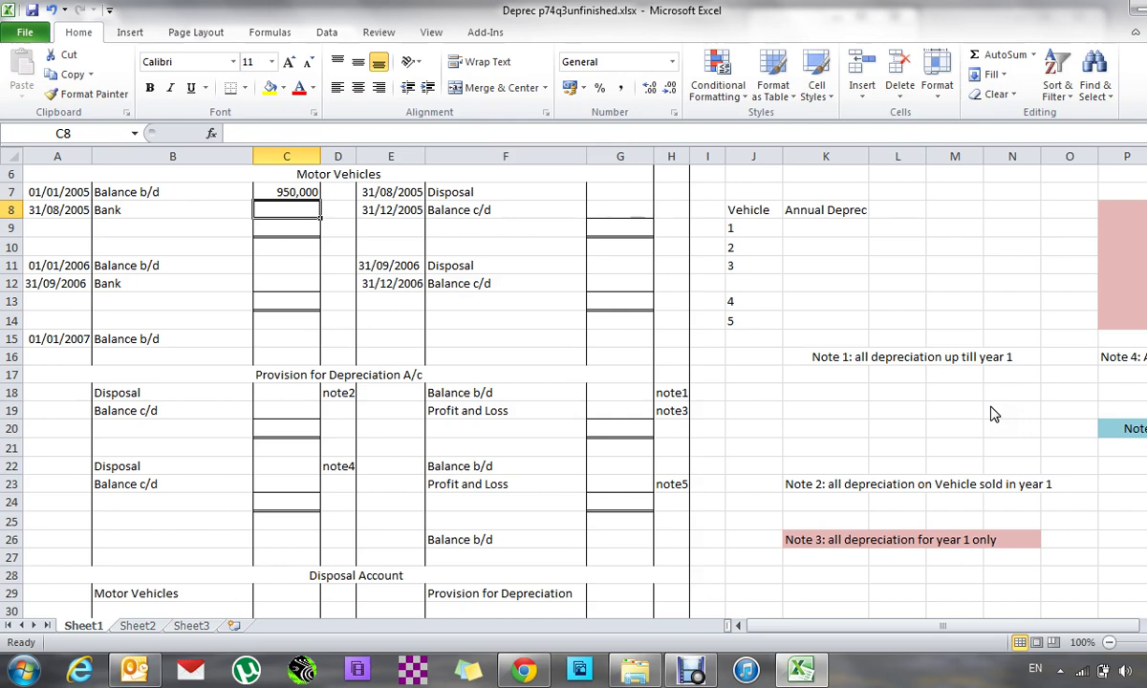
pyautogui.write('260000')
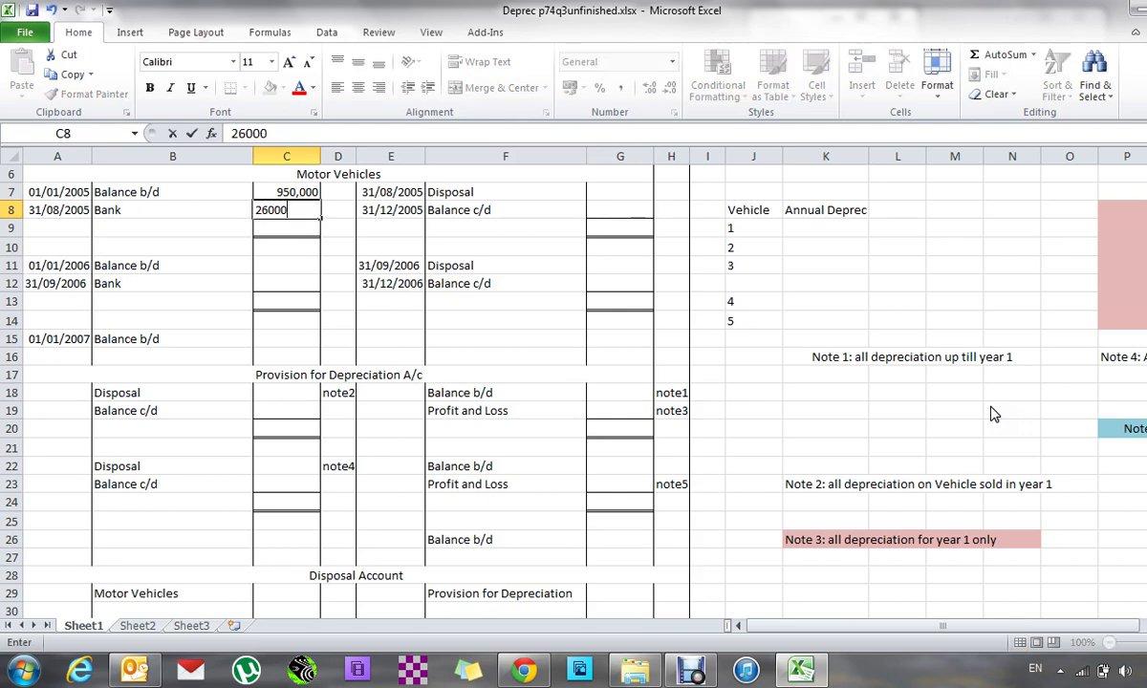
# - Enter 290000 in G7 as the amount of the first-year Disposal entry in Motor Vehicles
pyautogui.press('Right')
pyautogui.press('Right')
pyautogui.press('Right')
pyautogui.press('Right')
pyautogui.press('Up')
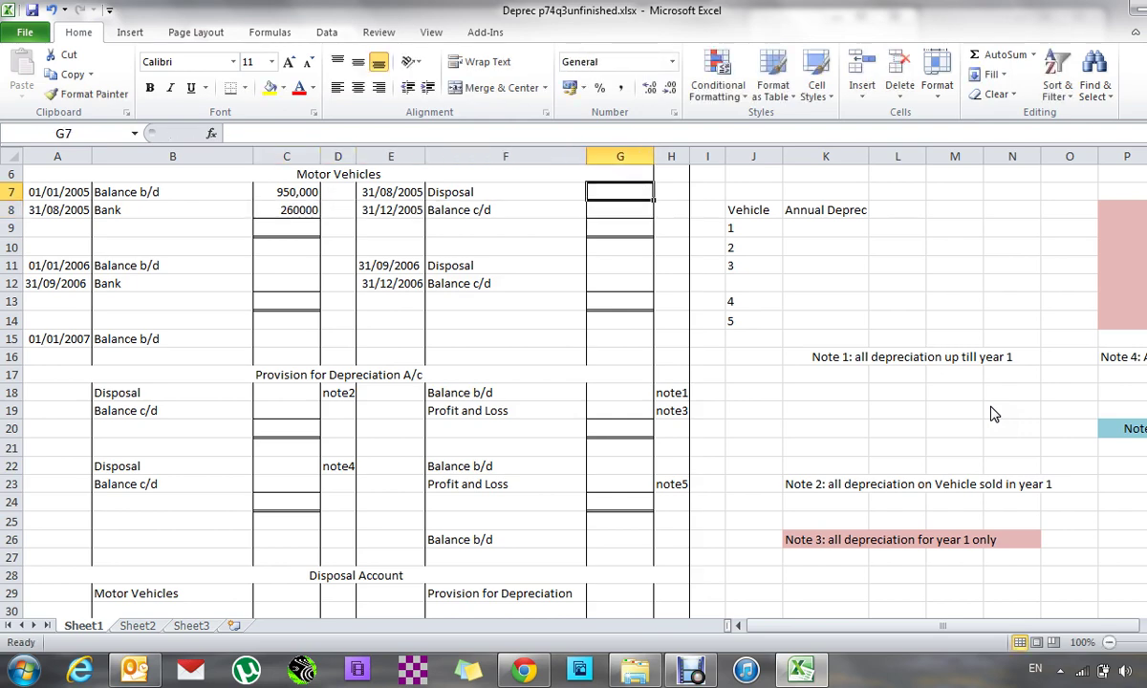
pyautogui.write('290')
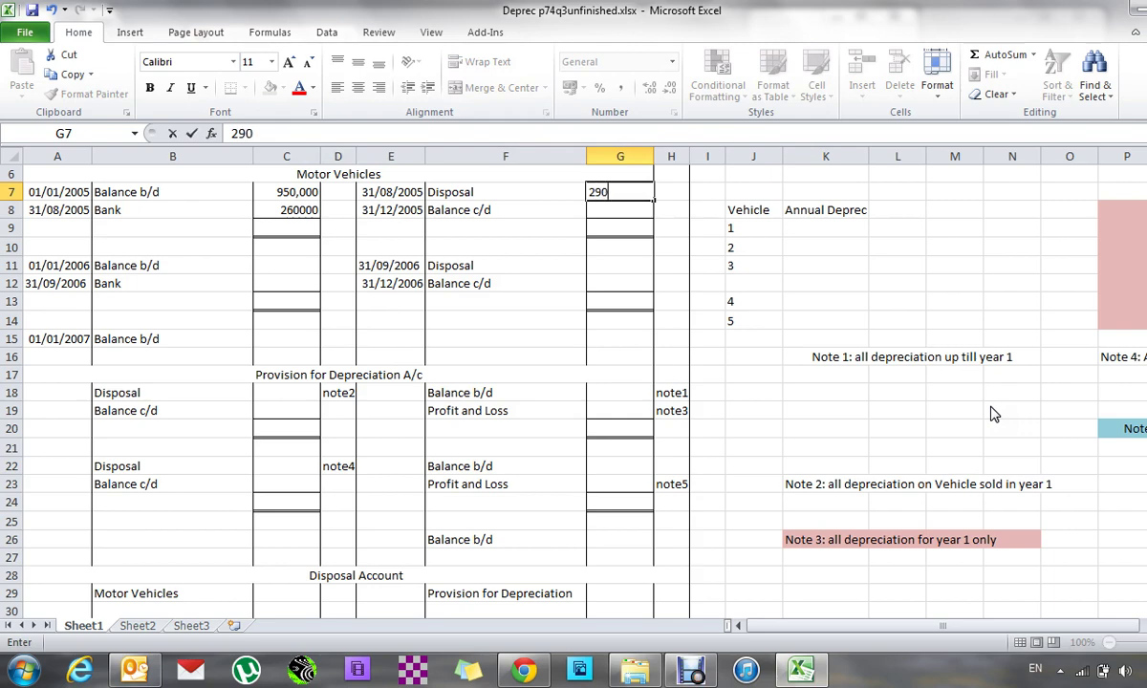
pyautogui.write('000')
pyautogui.press('Return')
# - Total the first-year debit side of Motor Vehicles in C9 with the formula =C7+C8
pyautogui.press('Down')
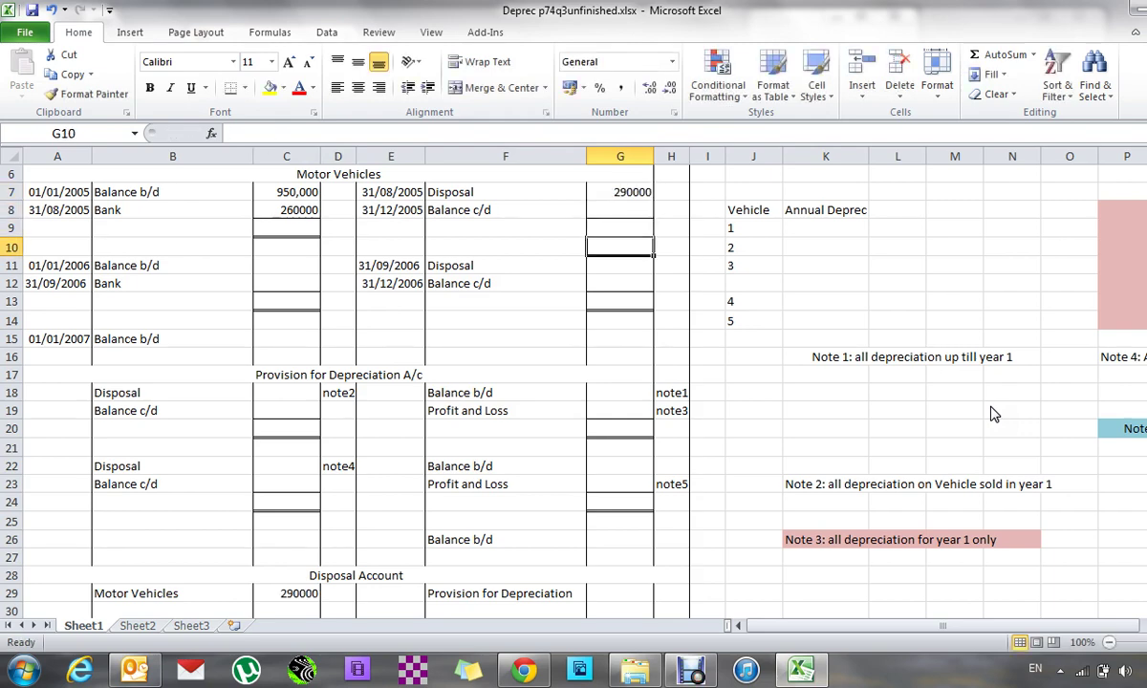
pyautogui.press('Up')
pyautogui.press('Left')
pyautogui.press('Left')
pyautogui.press('Left')
pyautogui.press('Down')
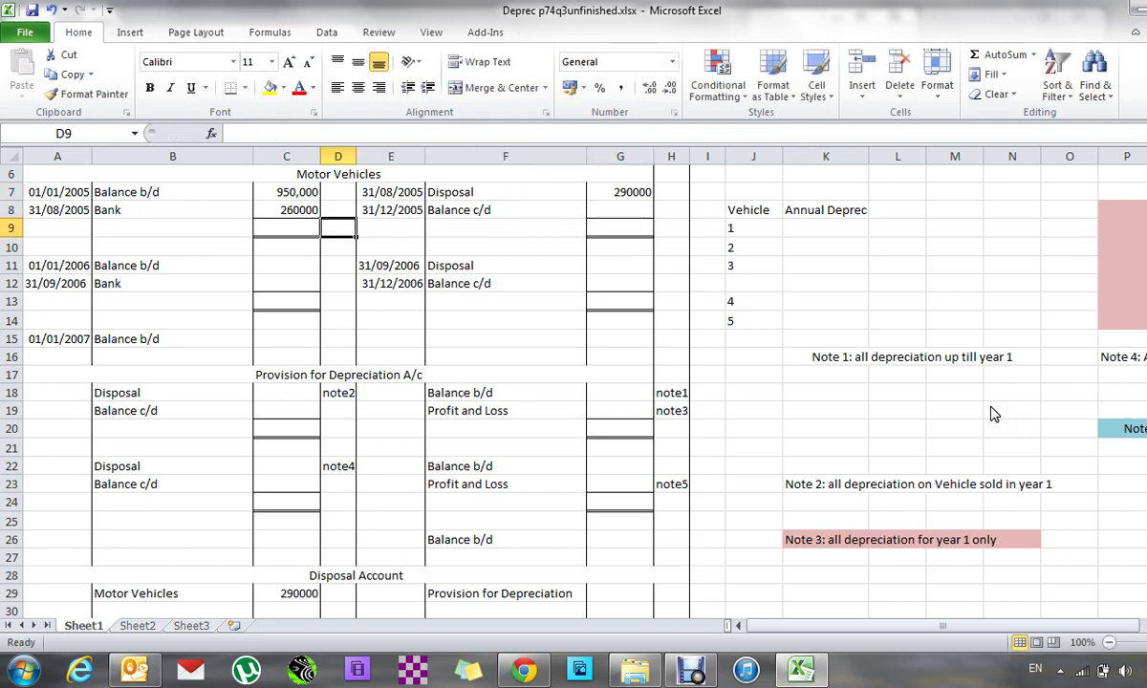
pyautogui.press('Left')
pyautogui.write('=')
pyautogui.press('Up')
pyautogui.press('Up')
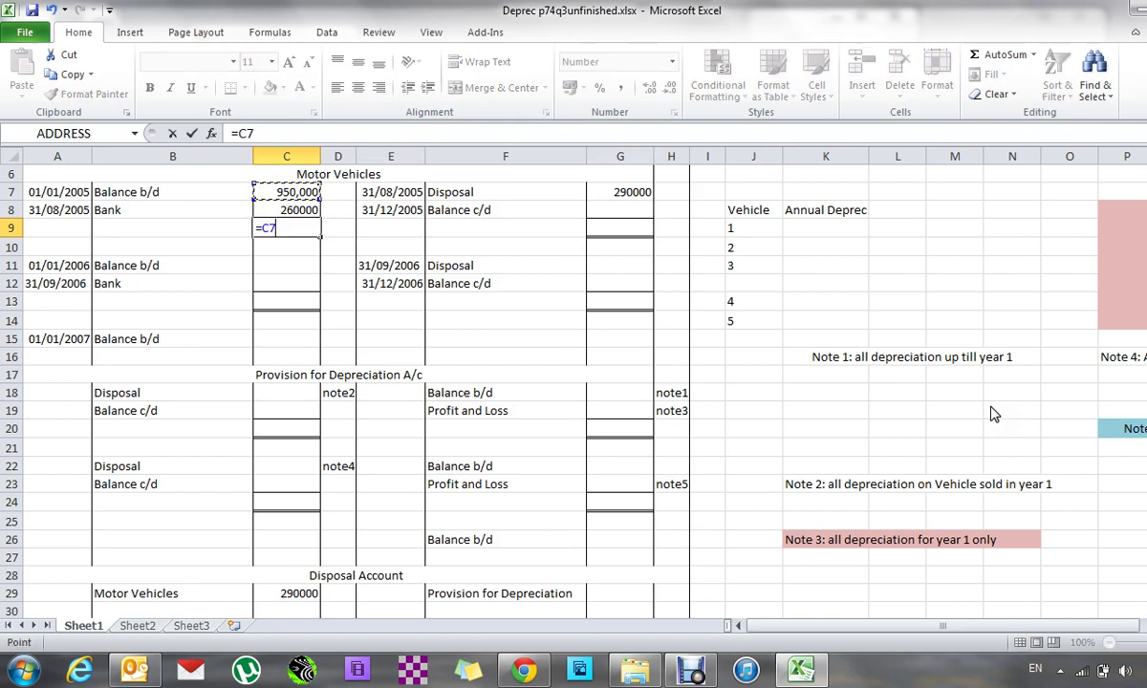
pyautogui.write('+')
pyautogui.press('Up')
pyautogui.press('Return')
# - Set the first-year credit total in G9 equal to the debit total with =C9
pyautogui.press('Up')
pyautogui.press('Right')
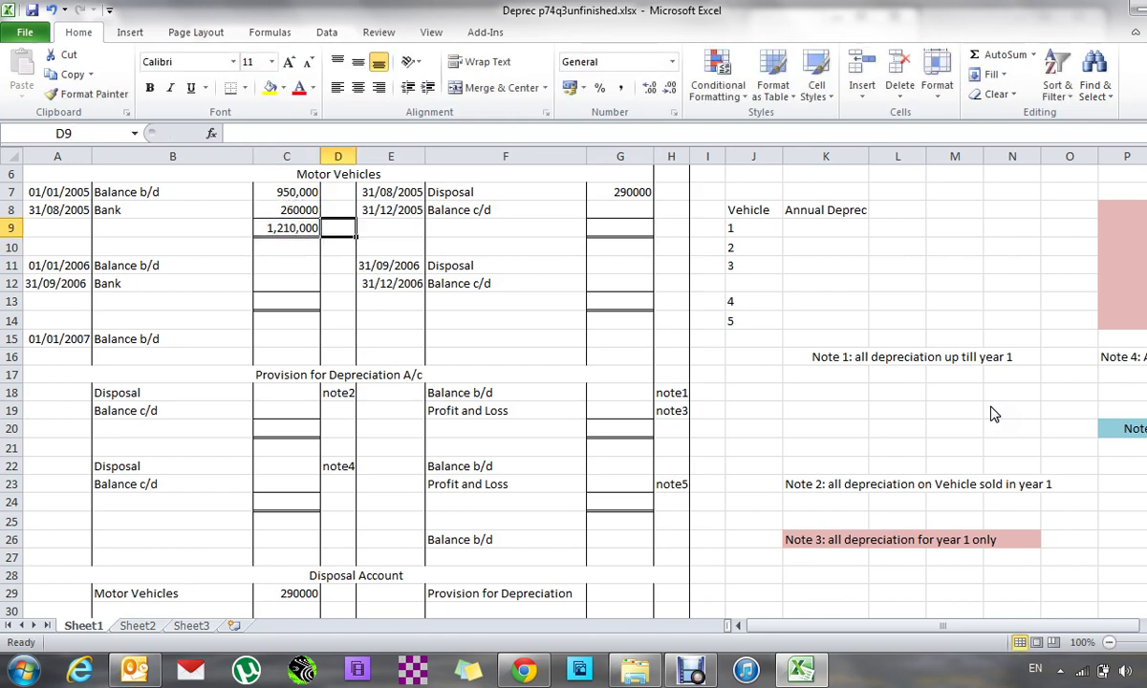
pyautogui.press('Right')
pyautogui.press('Right')
pyautogui.press('Right')
pyautogui.write('=')
pyautogui.press('Left')
pyautogui.press('Left')
pyautogui.press('Left')
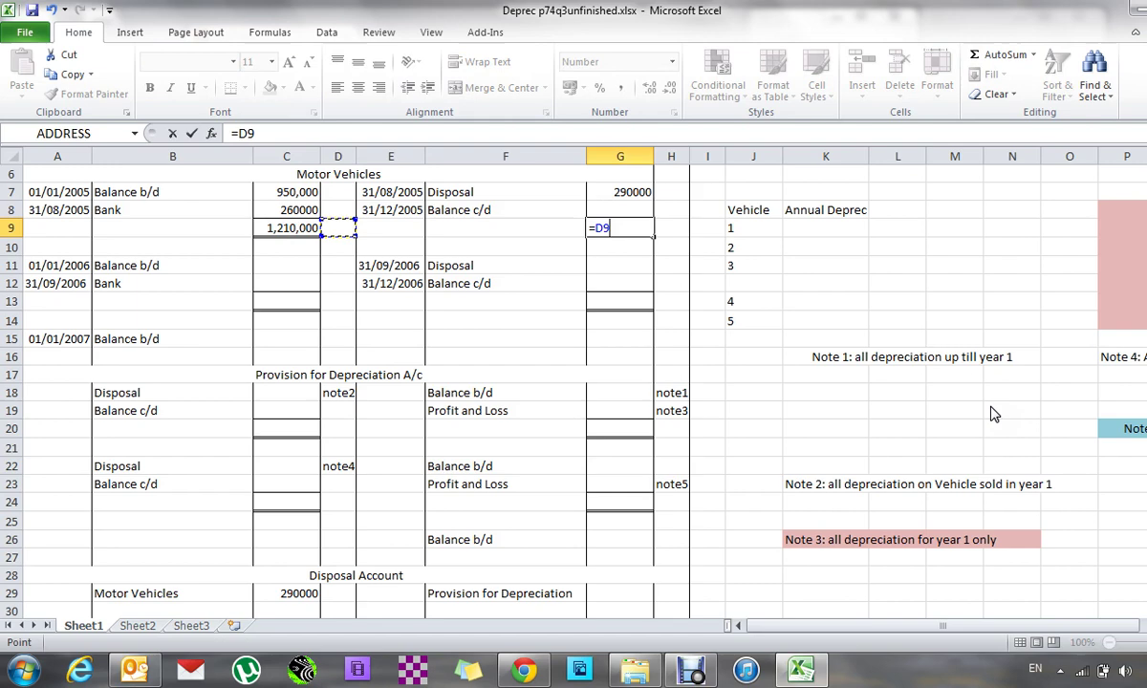
pyautogui.press('Left')
pyautogui.press('Return')
# - Calculate the first-year Balance c/d in G8 with the formula =G9-G7
pyautogui.press('Up')
pyautogui.press('Up')
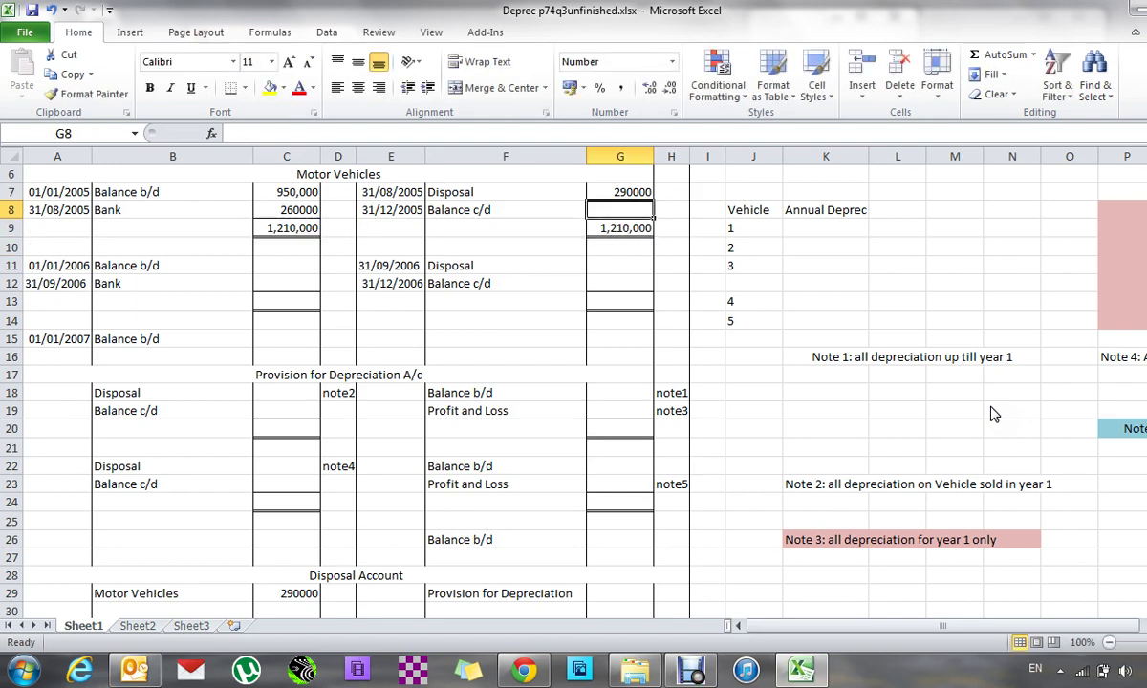
pyautogui.write('=')
pyautogui.press('Down')
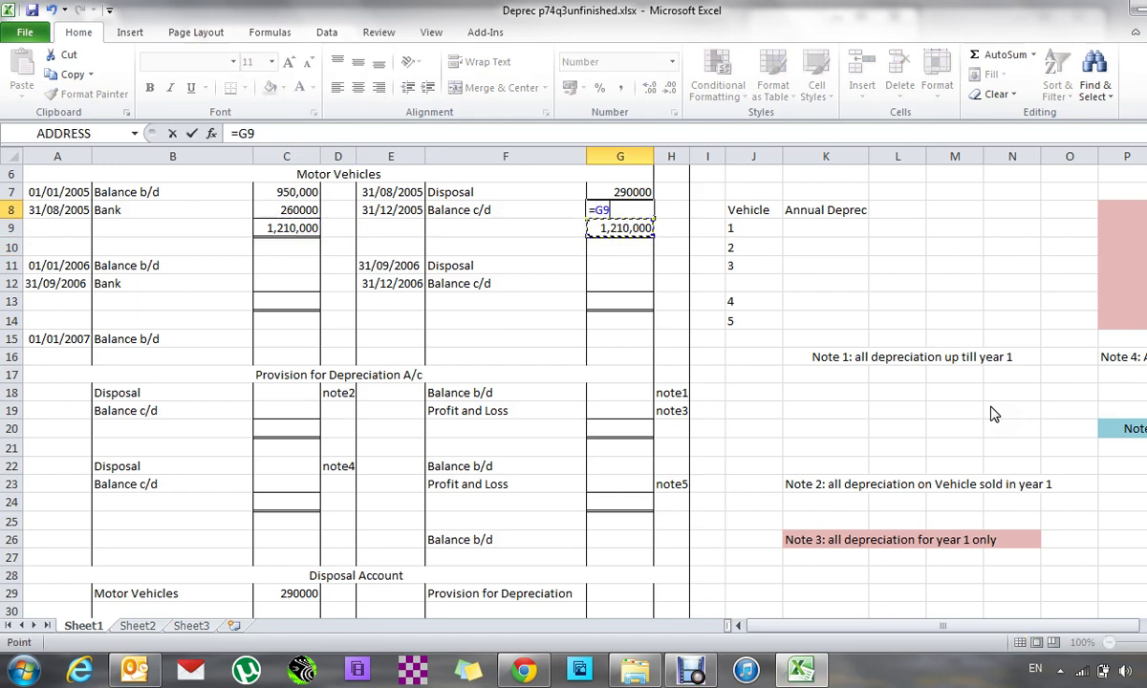
pyautogui.write('-')
pyautogui.press('Up')
pyautogui.press('Return')
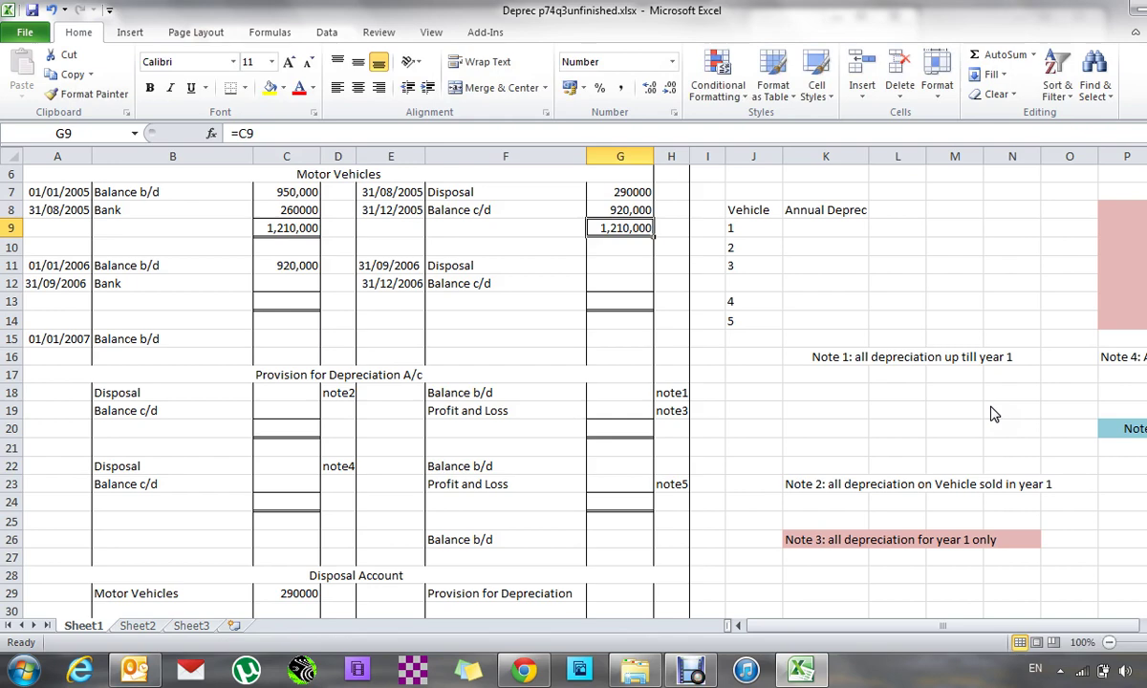
# - Enter 240000 in C12 as the amount of the second-year Bank entry in Motor Vehicles
pyautogui.press('Down')
pyautogui.press('Down')
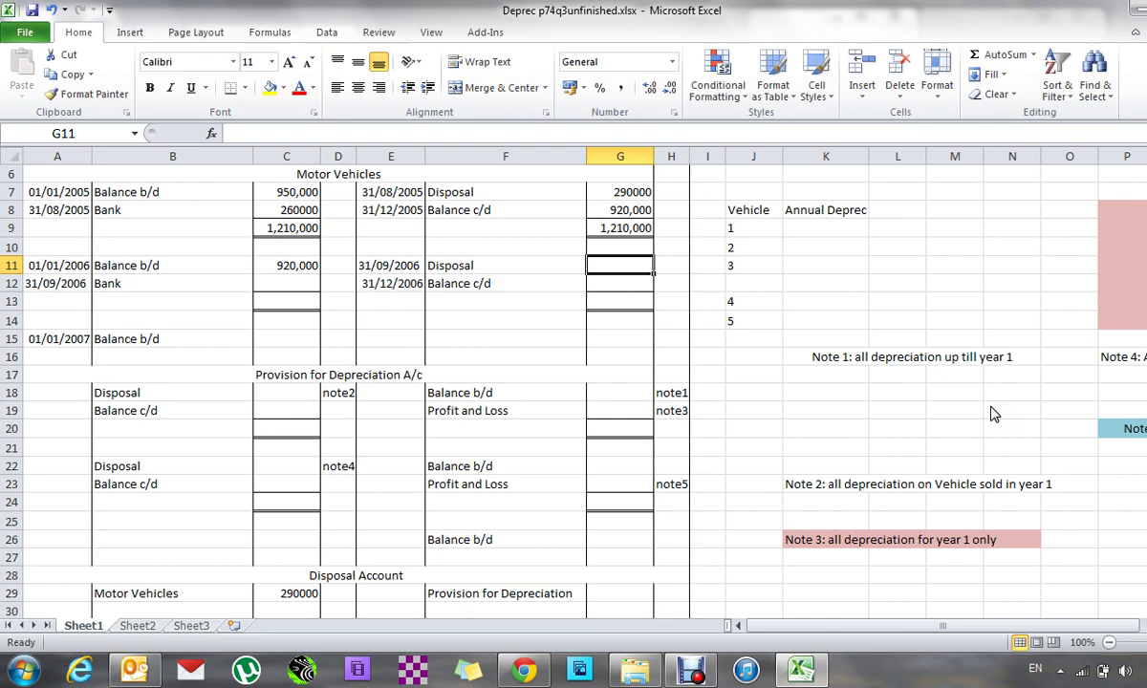
pyautogui.press('Left')
pyautogui.press('Left')
pyautogui.press('Left')
pyautogui.press('Left')
pyautogui.press('Down')
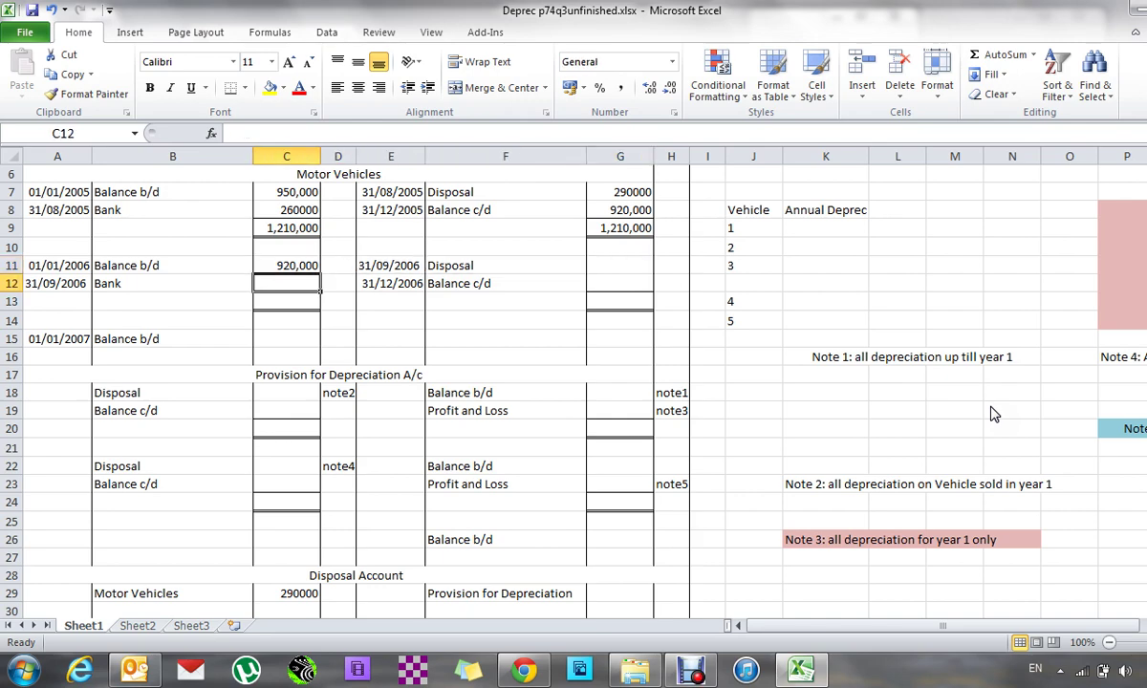
pyautogui.write('240000')
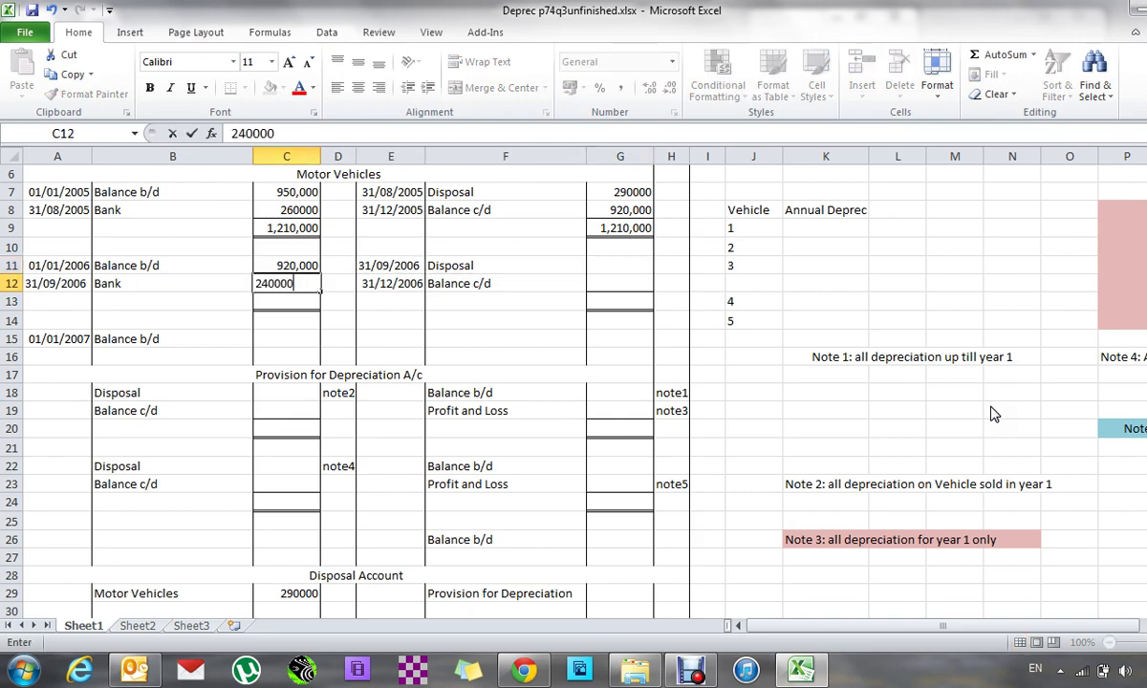
# - Enter 300,000 in G11 as the amount of the second-year Disposal entry in Motor Vehicles
pyautogui.press('Right')
pyautogui.press('Right')
pyautogui.press('Right')
pyautogui.press('Right')
pyautogui.press('Up')
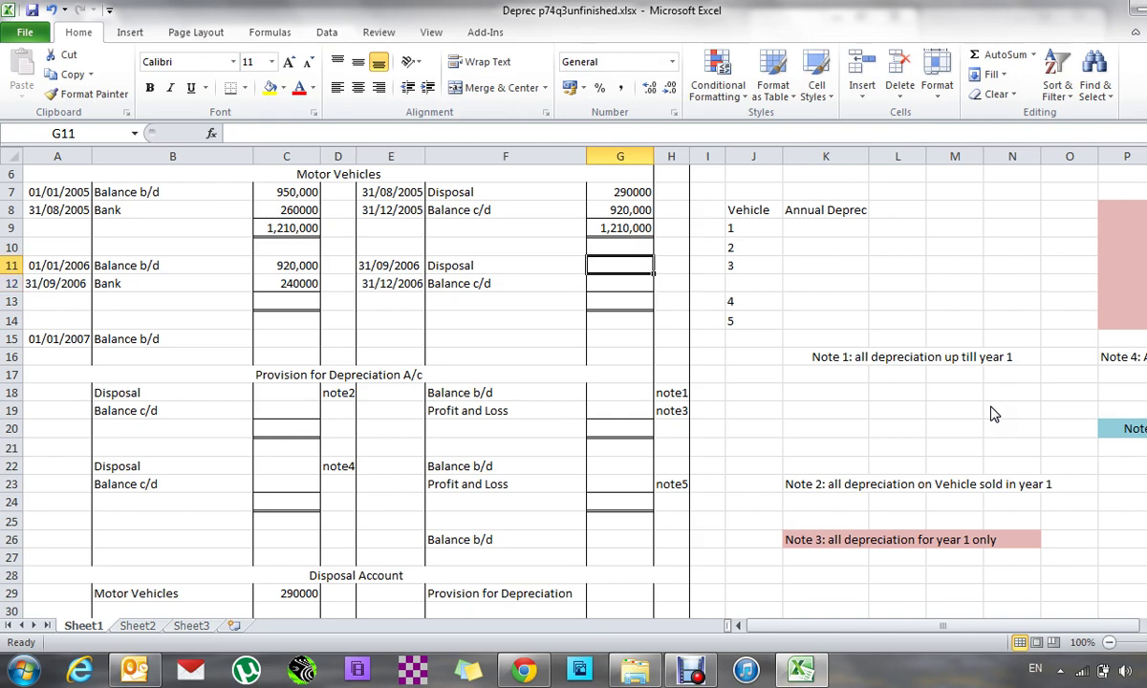
pyautogui.write('30')
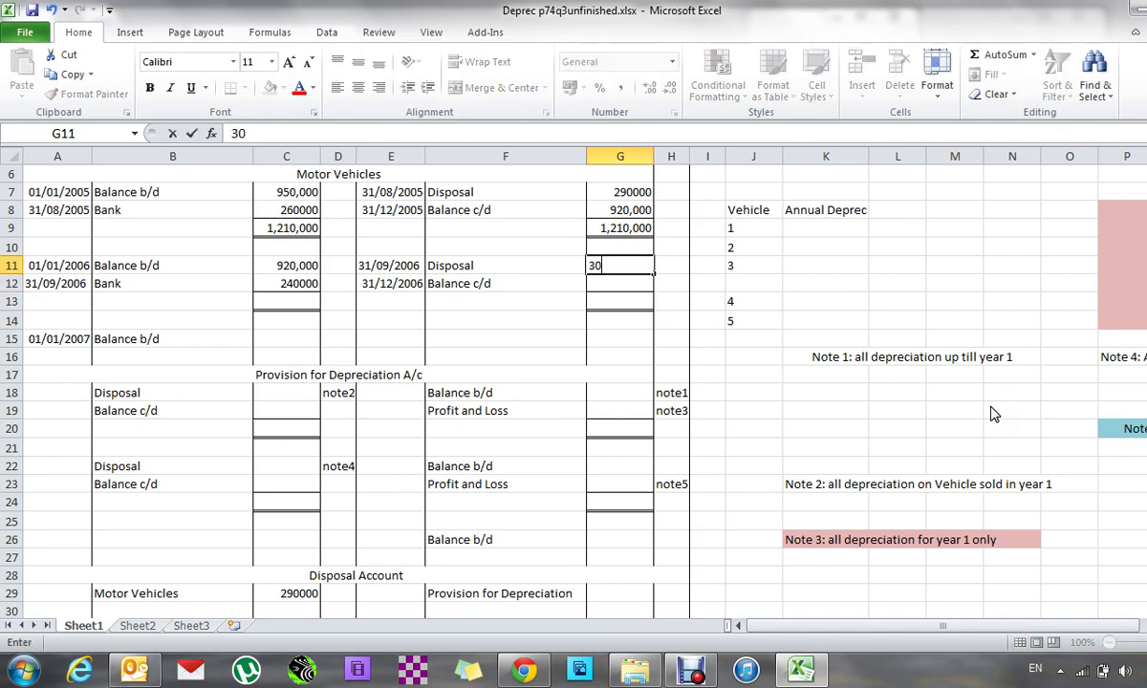
pyautogui.write('0,000')
pyautogui.press('Return')
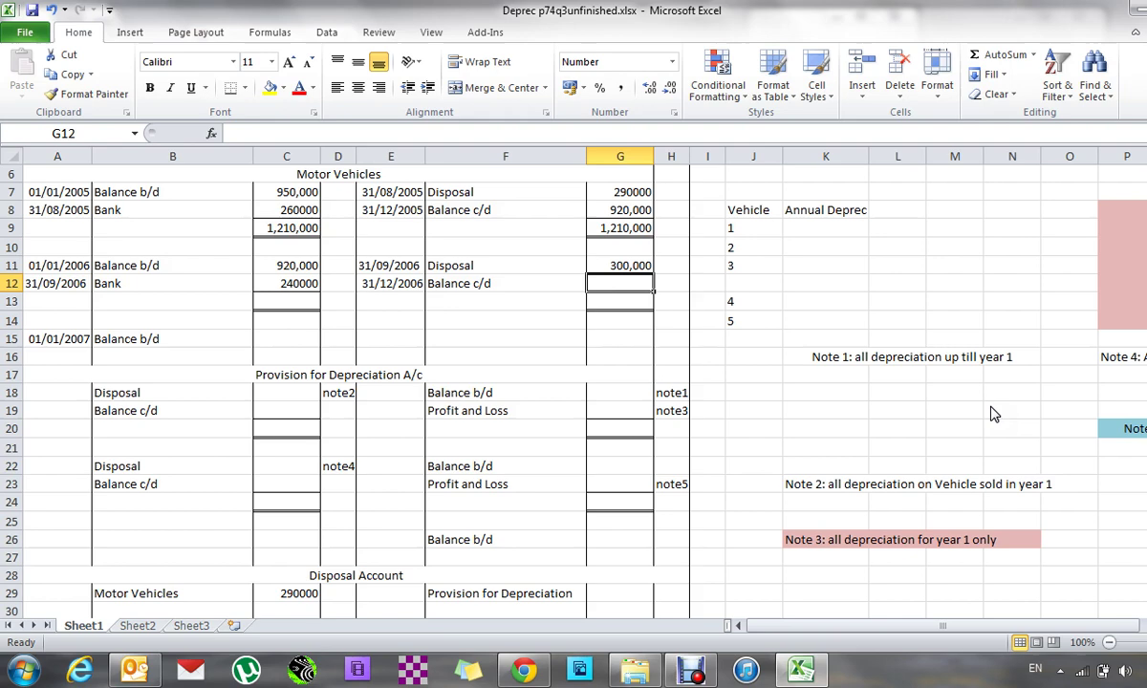
# - Total the second-year debit side of Motor Vehicles in C13 with the formula =C11+C12
pyautogui.press('Left')
pyautogui.press('Left')
pyautogui.press('Left')
pyautogui.press('Left')
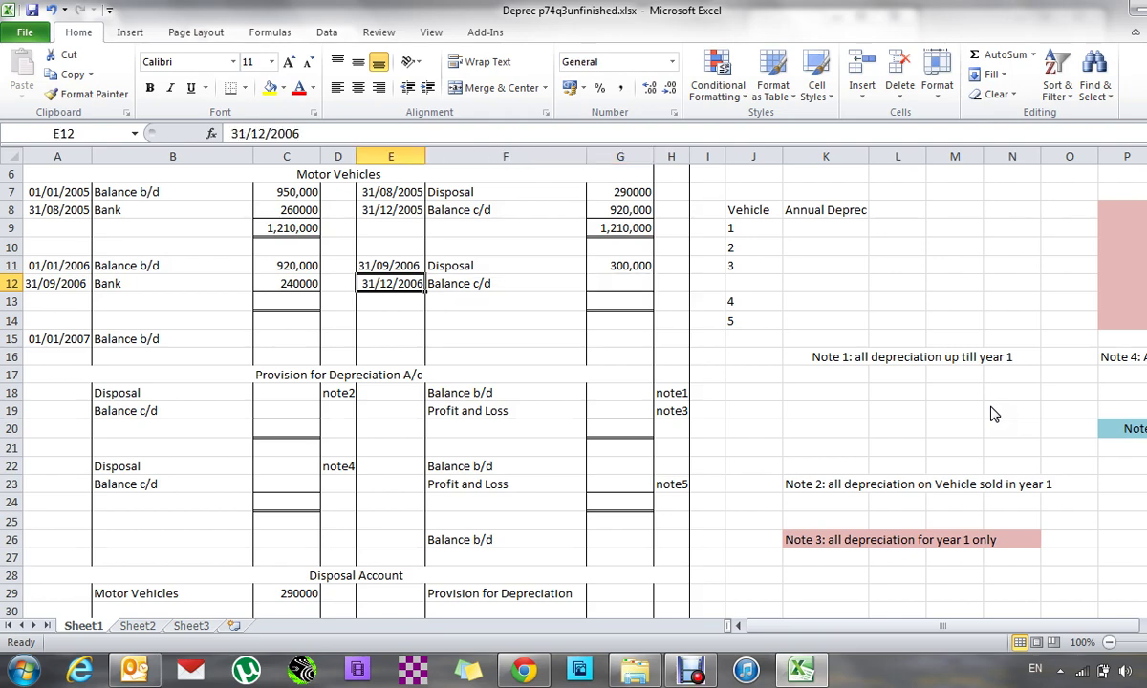
pyautogui.press('Down')
pyautogui.write('=')
pyautogui.press('Up')
pyautogui.press('Up')
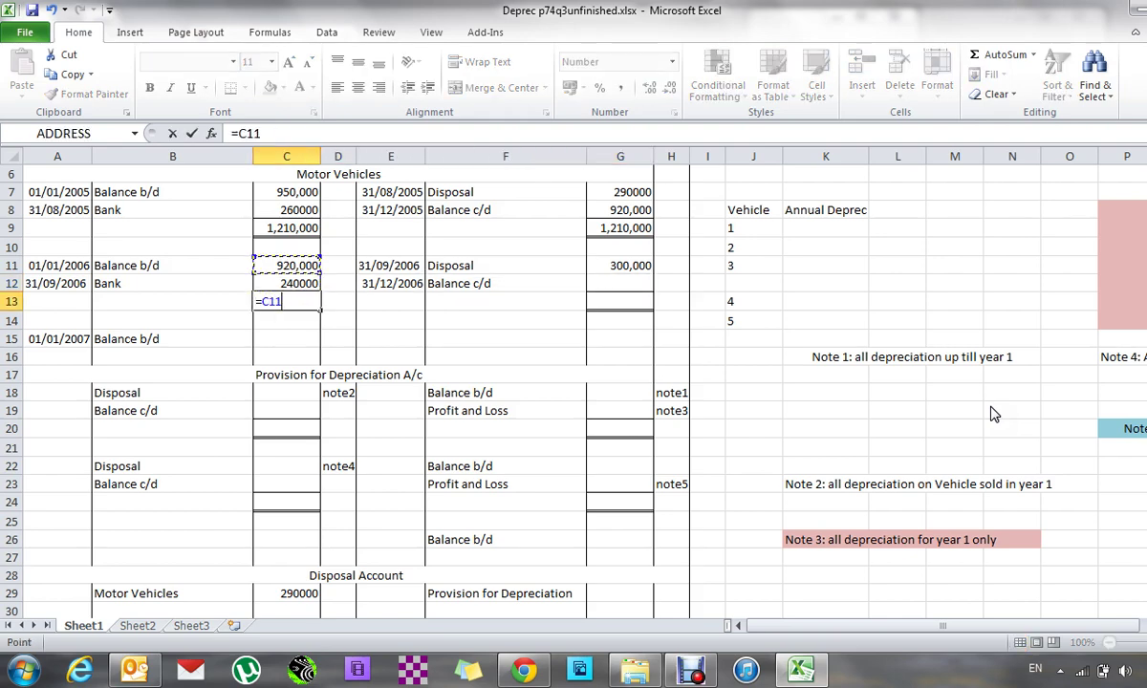
pyautogui.write('+')
pyautogui.press('Up')
pyautogui.press('Return')
# - Set the second-year credit total in G13 equal to the debit total with =C13
pyautogui.press('Up')
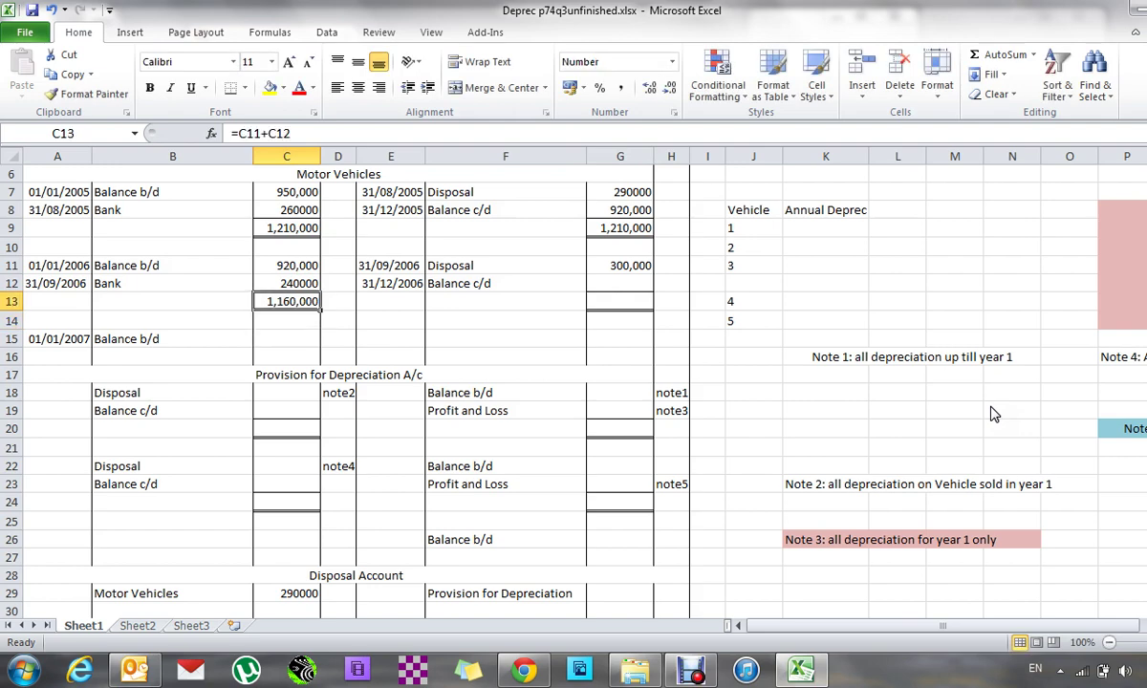
pyautogui.press('Right')
pyautogui.press('Right')
pyautogui.press('Right')
pyautogui.press('Right')
pyautogui.write('=')
pyautogui.press('Left')
pyautogui.press('Left')
pyautogui.press('Left')
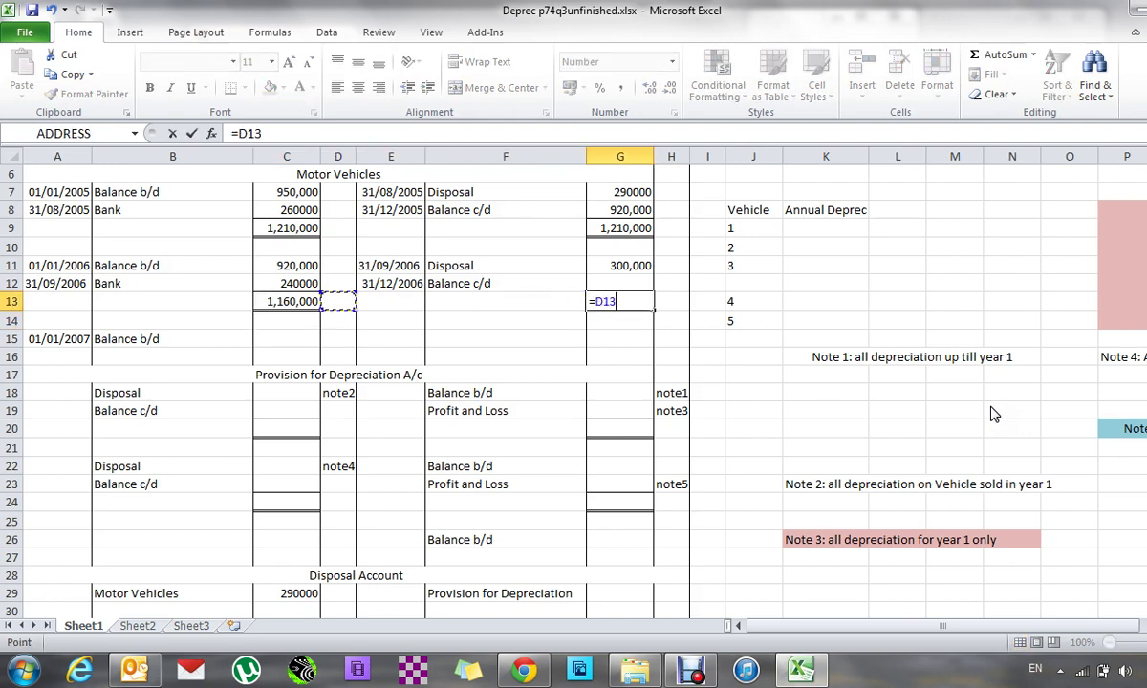
pyautogui.press('Left')
pyautogui.press('Return')
# - Calculate the second-year Balance c/d of Motor Vehicles in G12 with the formula =G13-G11
pyautogui.press('Right')
pyautogui.press('Up')
pyautogui.press('Up')
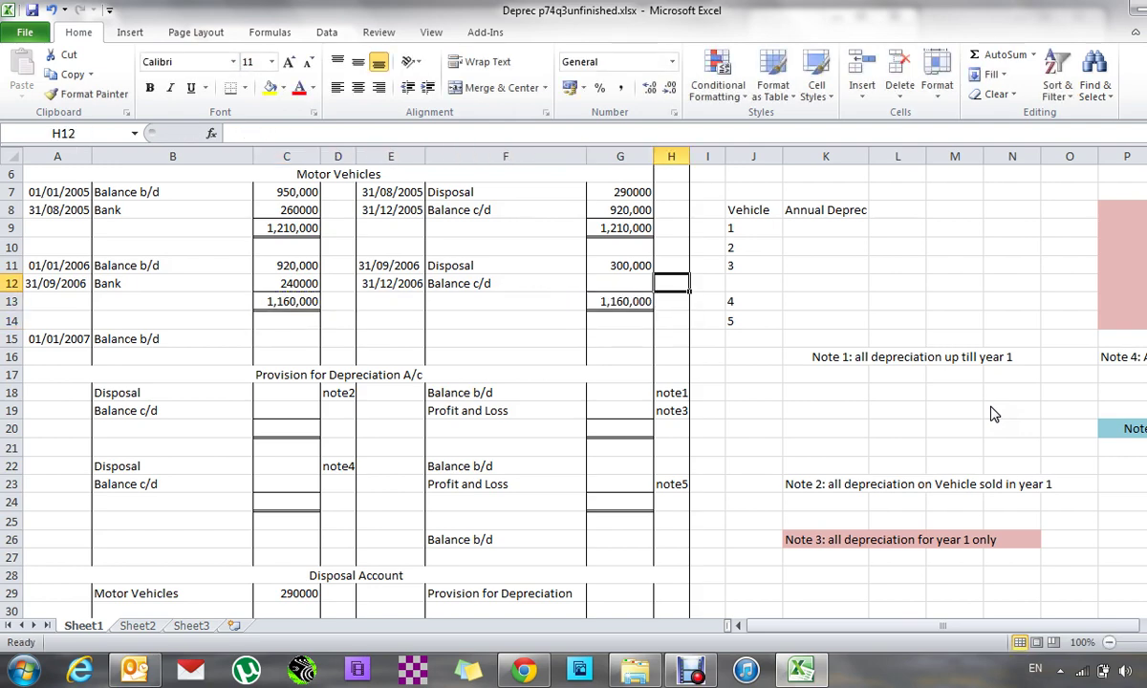
pyautogui.press('Left')
pyautogui.write('=')
pyautogui.press('Down')
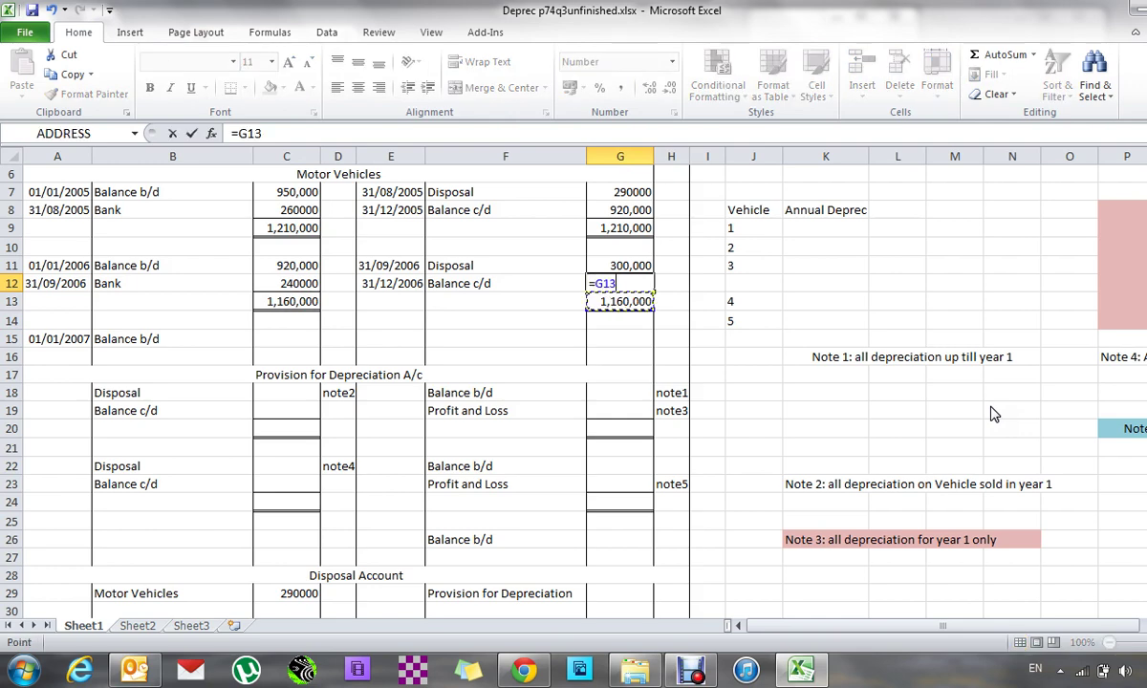
pyautogui.write('-')
pyautogui.press('Up')
pyautogui.press('Return')
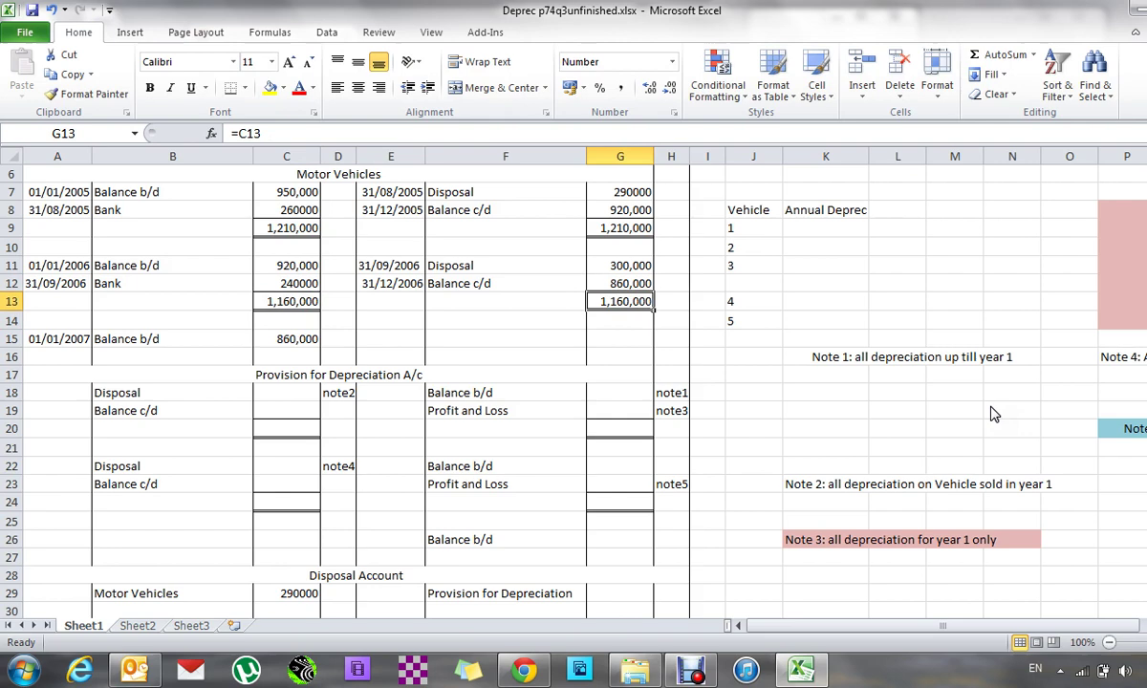
# - Date the first-year Balance b/d 01/01/2005 in E18 and Profit and Loss 31/12/2005 in E19 of Provision for Depreciation
pyautogui.press('Down')
pyautogui.press('Down')
pyautogui.press('Down')
pyautogui.press('Down')
pyautogui.press('Down')
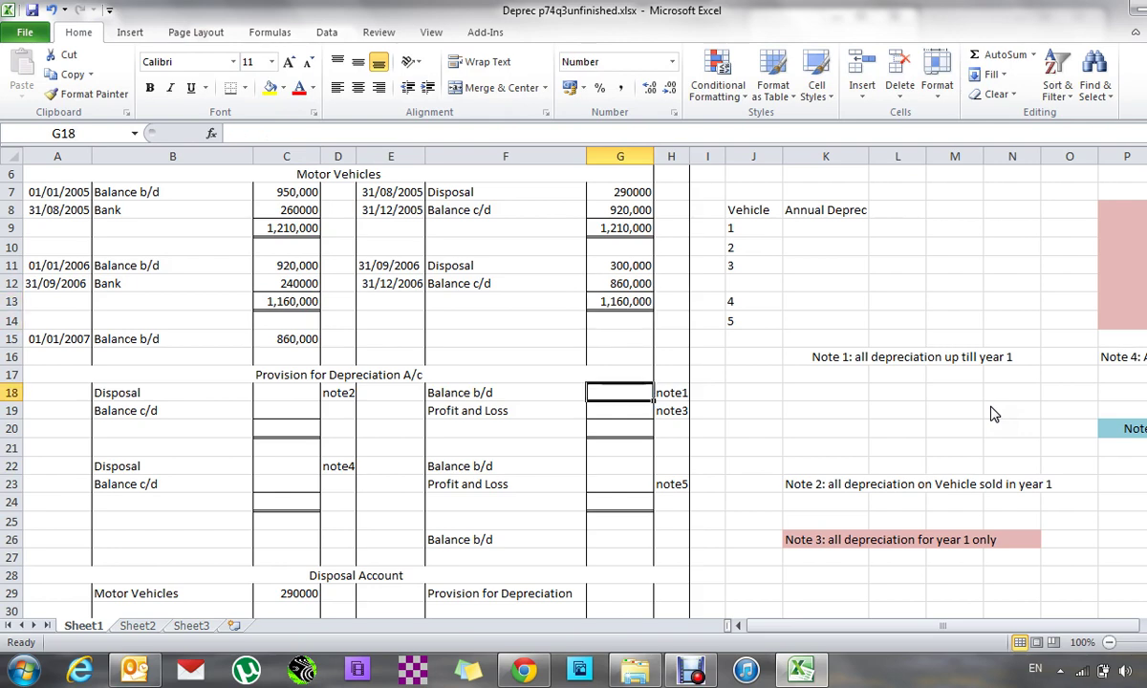
pyautogui.press('Left')
pyautogui.press('Left')
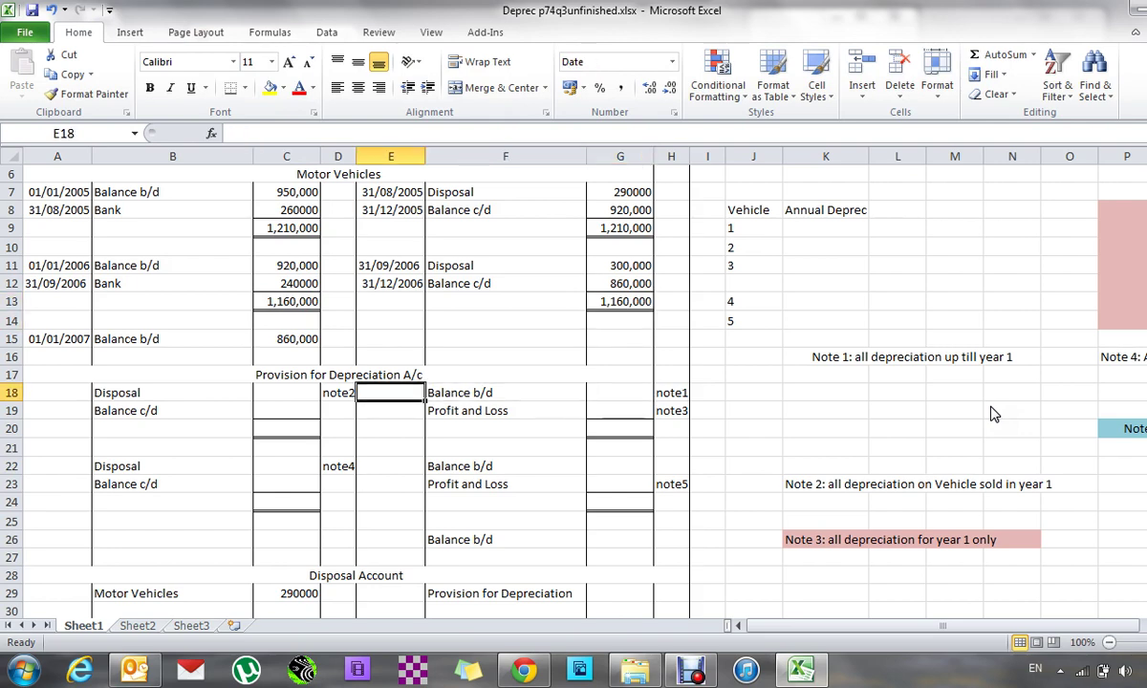
pyautogui.write('1')
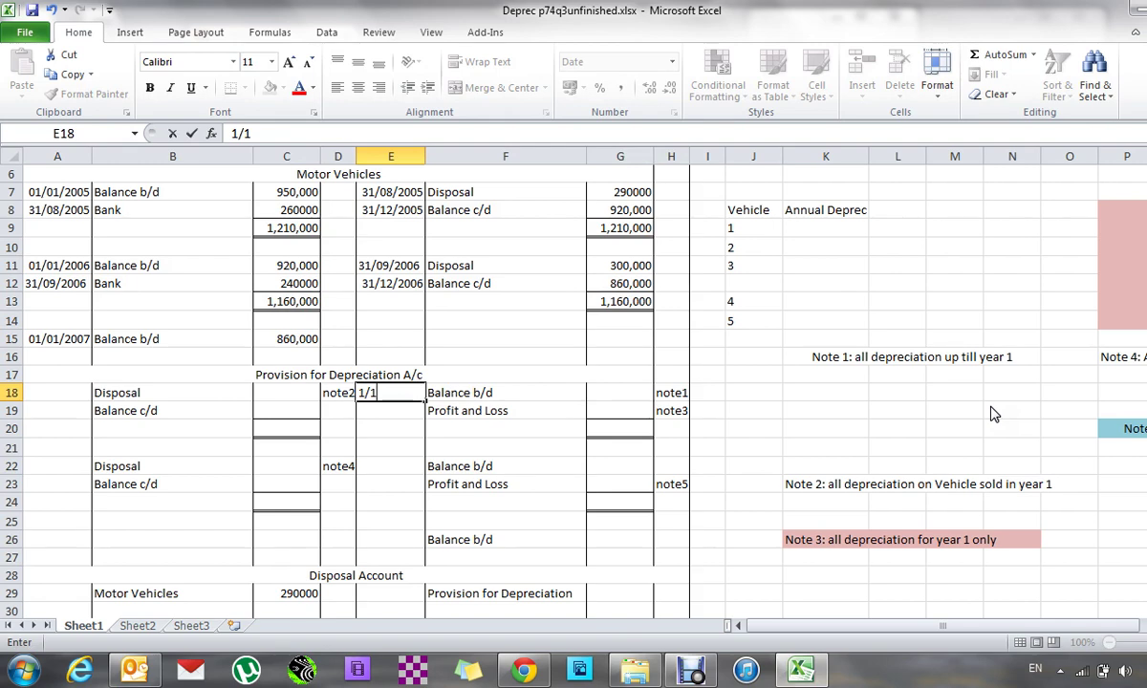
pyautogui.write('/01/2005')
pyautogui.press('Return')
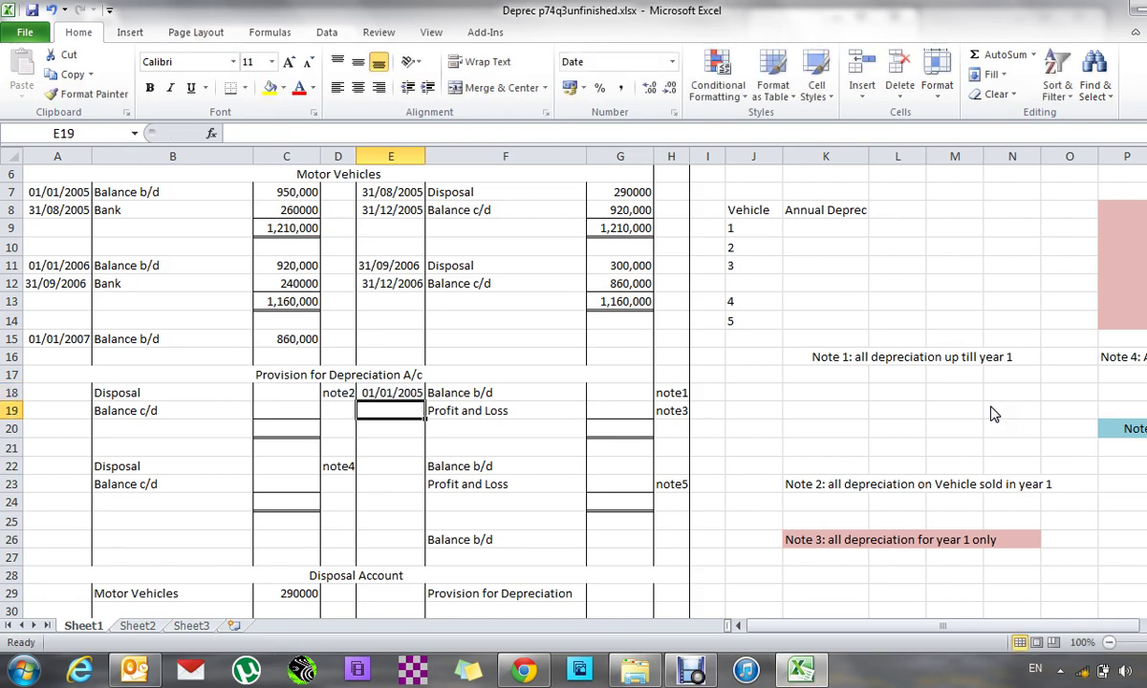
pyautogui.write('31/12')
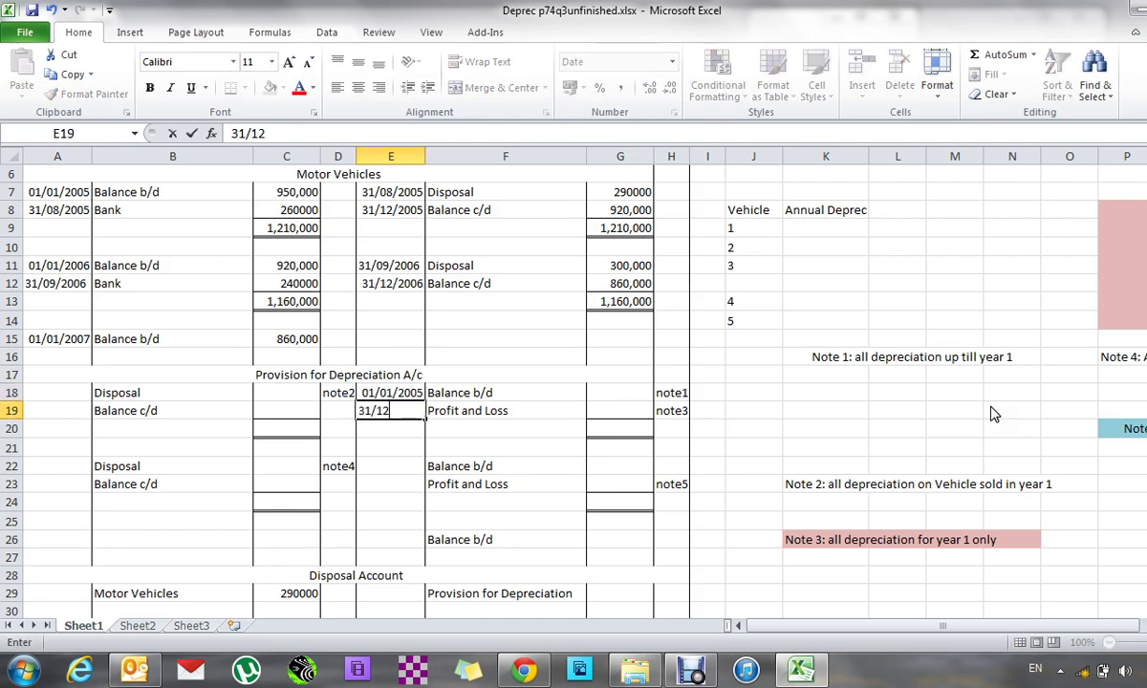
pyautogui.write('/2005')
# - Date the first-year Disposal 31/08/2005 in A18 and Balance c/d 31/12/2005 in A19 of Provision for Depreciation
pyautogui.press('Left')
pyautogui.press('Left')
pyautogui.press('Left')
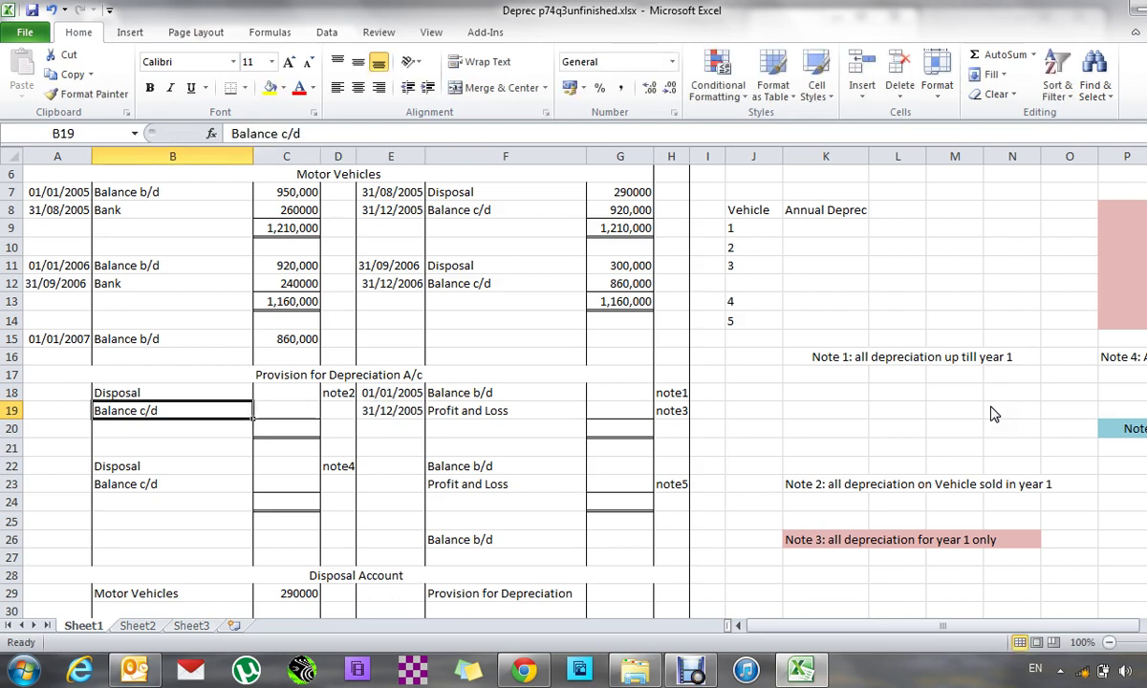
pyautogui.press('Left')
pyautogui.press('Up')
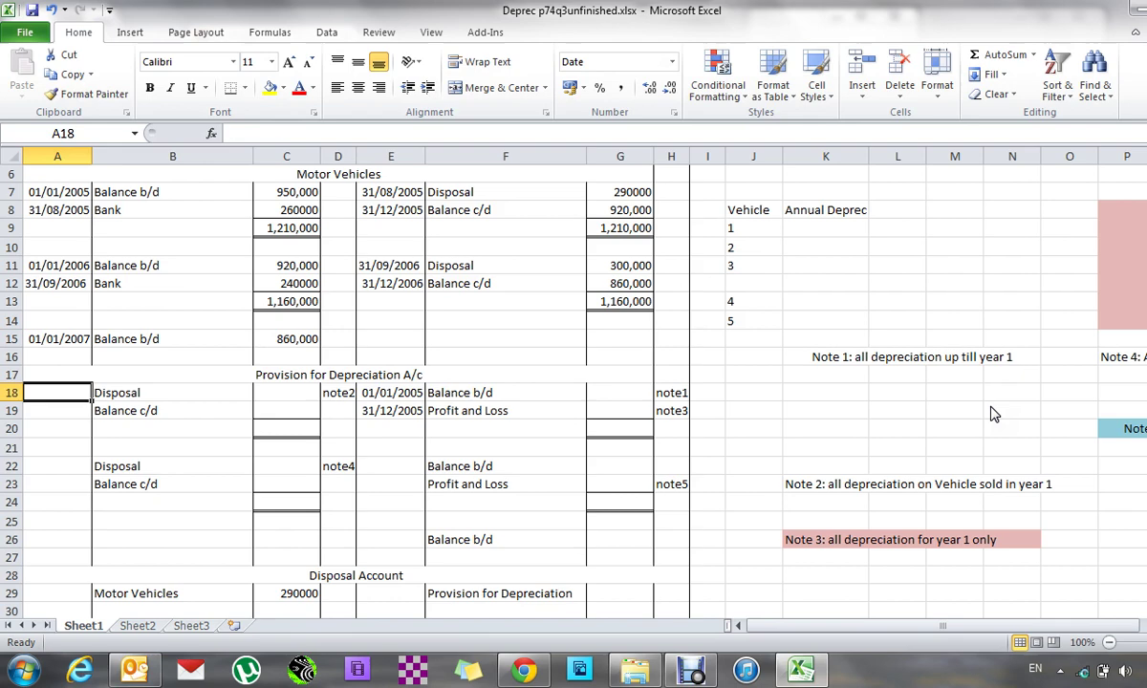
pyautogui.write('31')
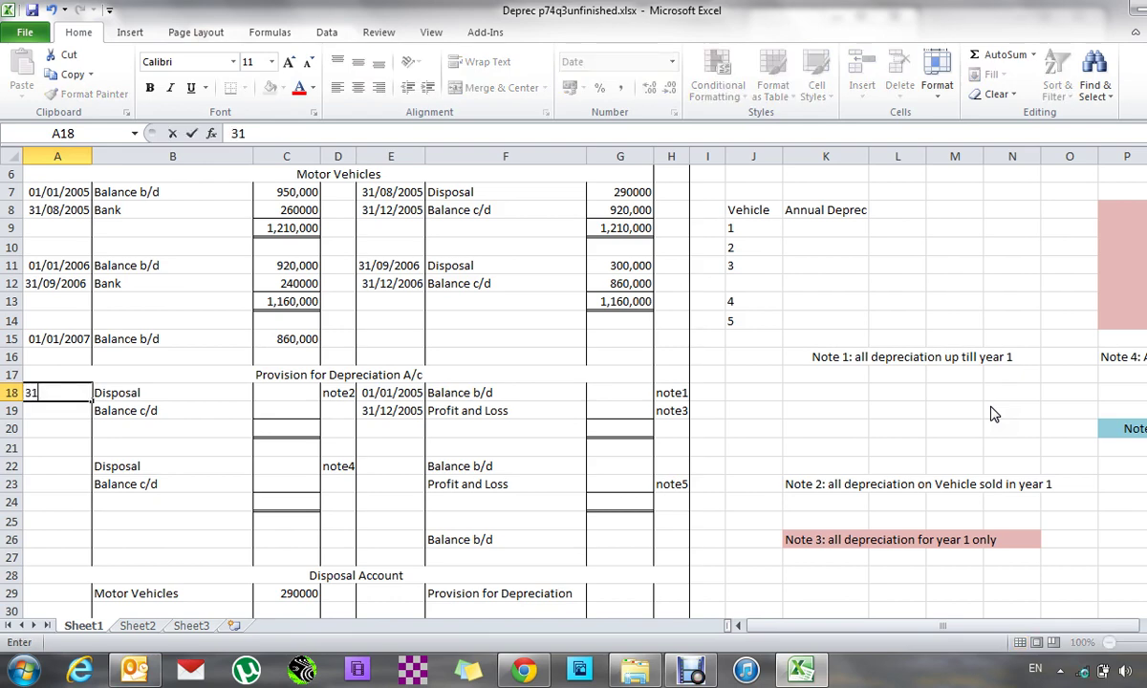
pyautogui.write('/08/2005')
pyautogui.press('Return')
pyautogui.write('31/12/5')
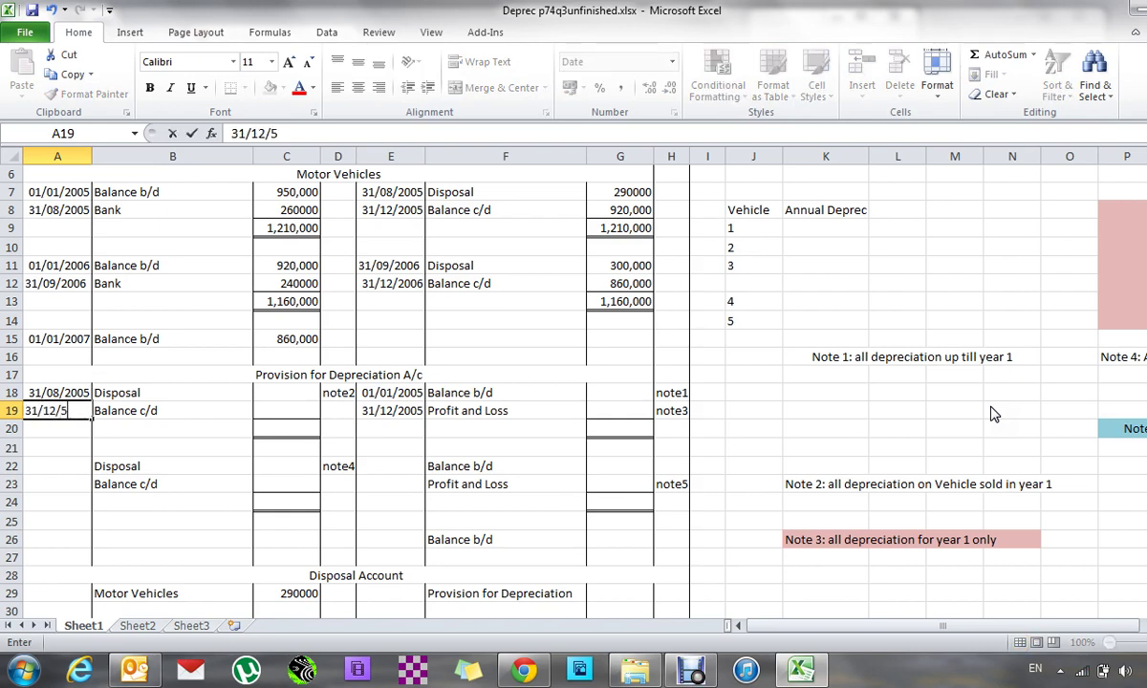
pyautogui.press('Return')
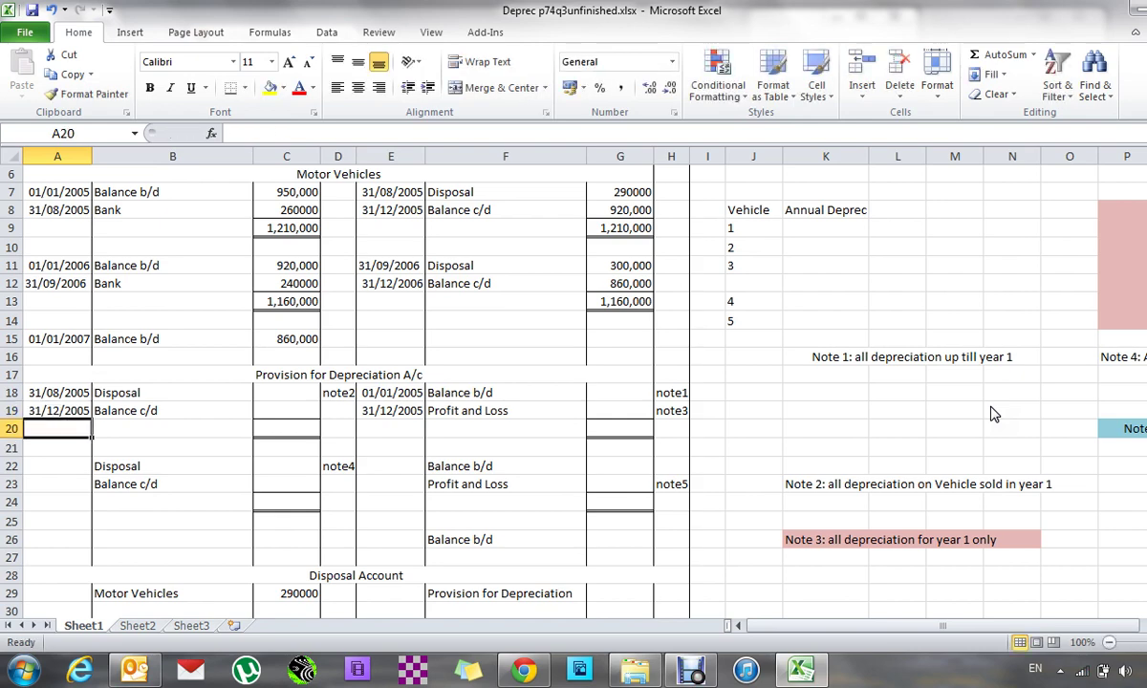
# - Enter 01/01/2006 in E22 as the date of the second-year Balance b/d in Provision for Depreciation
pyautogui.press('Down')
pyautogui.press('Down')
pyautogui.press('Right')
pyautogui.press('Right')
pyautogui.press('Right')
pyautogui.press('Right')
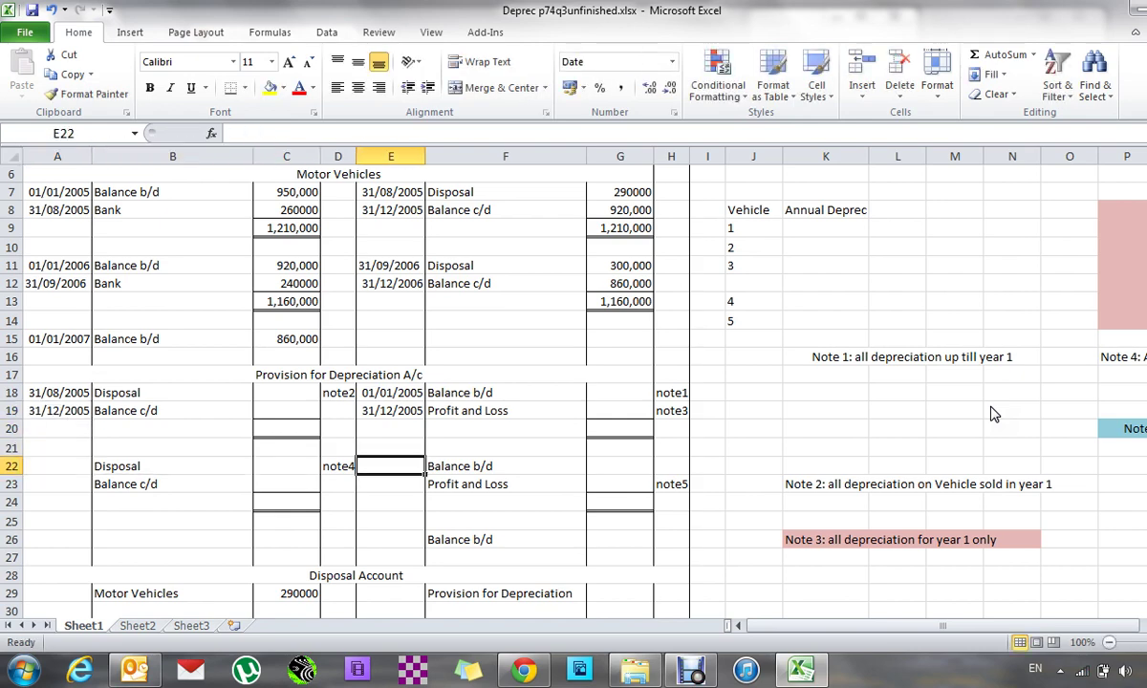
pyautogui.write('1/1/6')
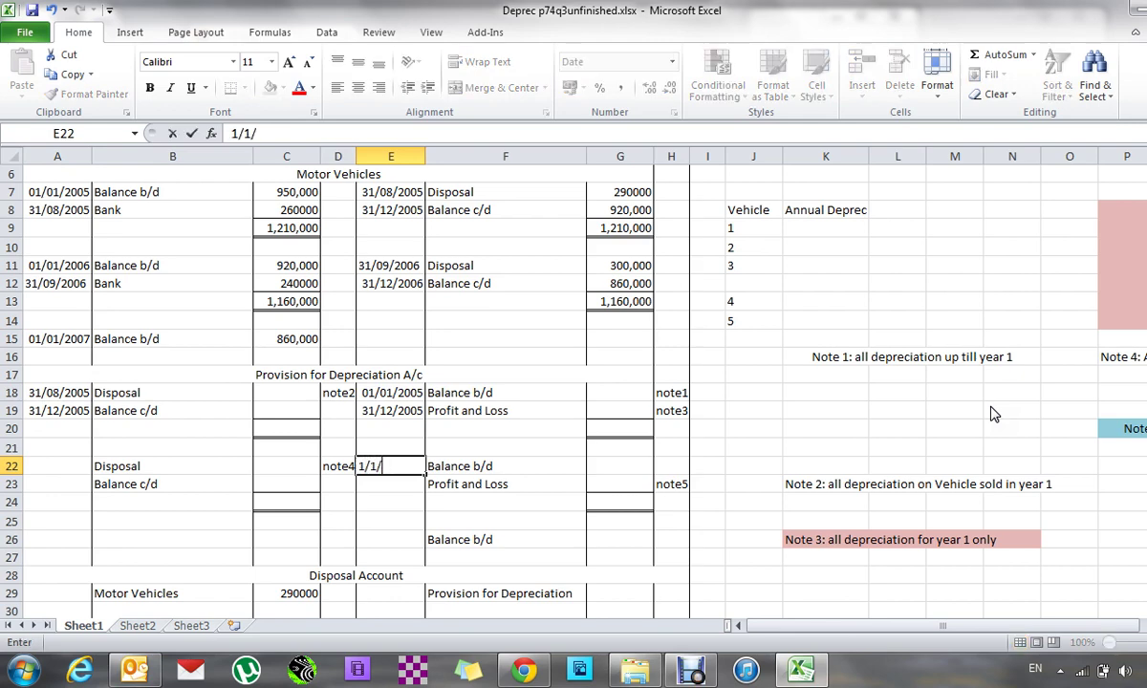
pyautogui.press('Return')
# - Enter 31/12/2006 in E23 as the date of the second-year Profit and Loss entry in Provision for Depreciation
pyautogui.press('Left')
pyautogui.press('Left')
pyautogui.press('Left')
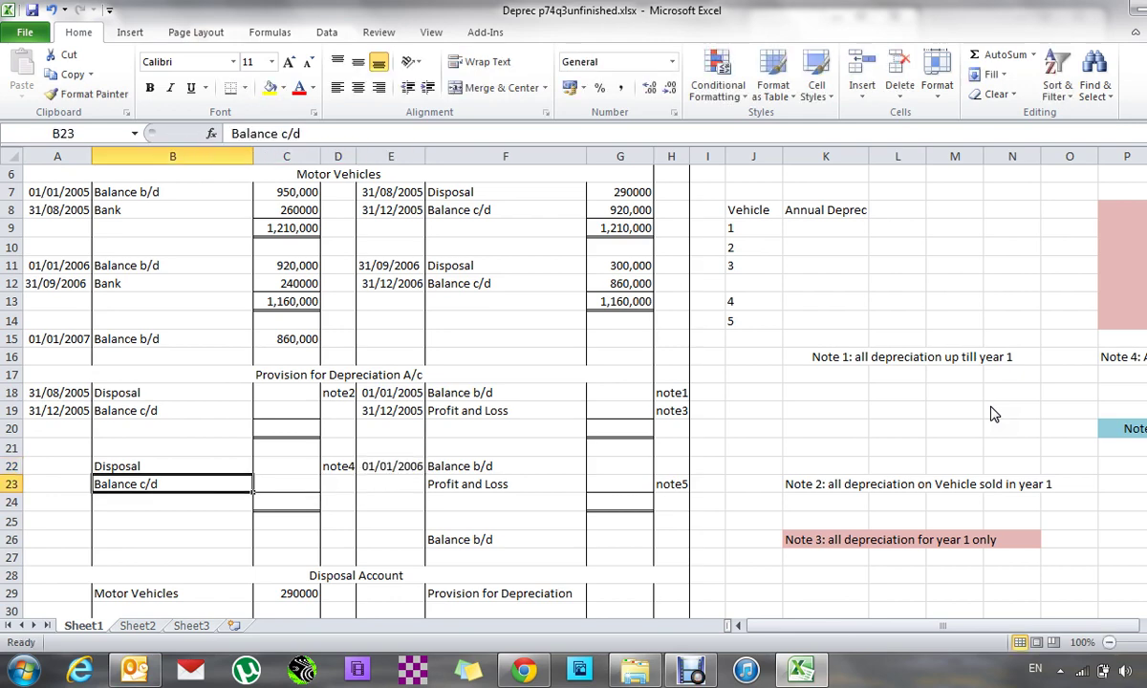
pyautogui.press('Right')
pyautogui.press('Right')
pyautogui.press('Right')
pyautogui.write('31/')
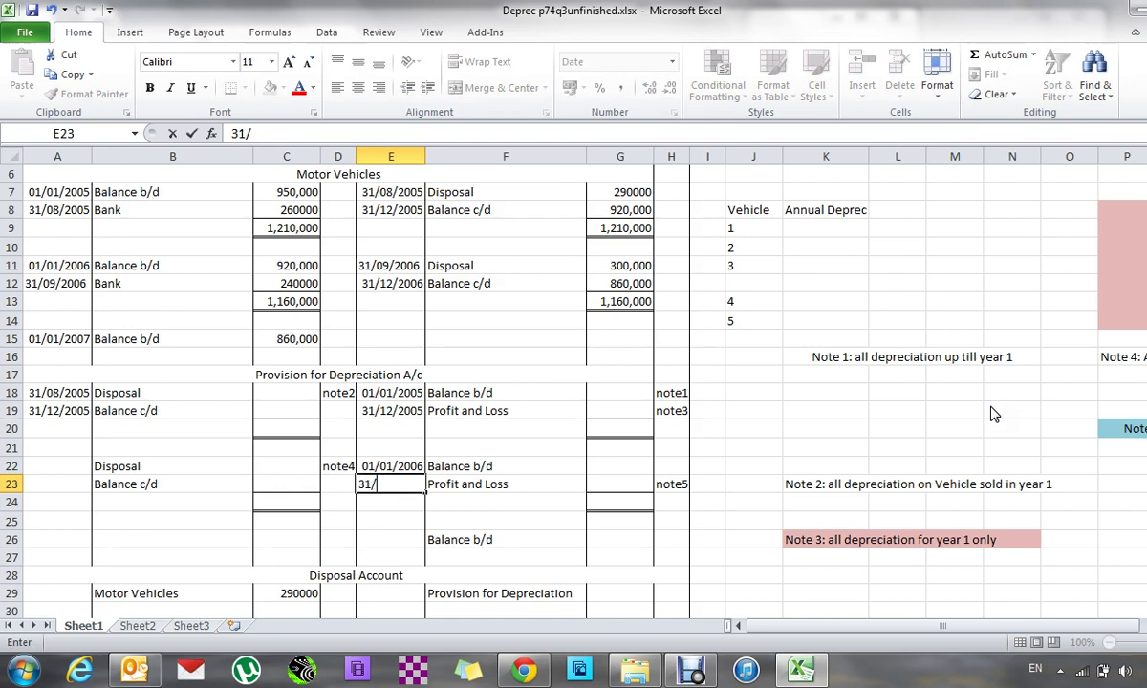
pyautogui.write('12/2006')
# - Enter 31/12/2006 in A23 as the date of the second-year Balance c/d in Provision for Depreciation
pyautogui.press('Left')
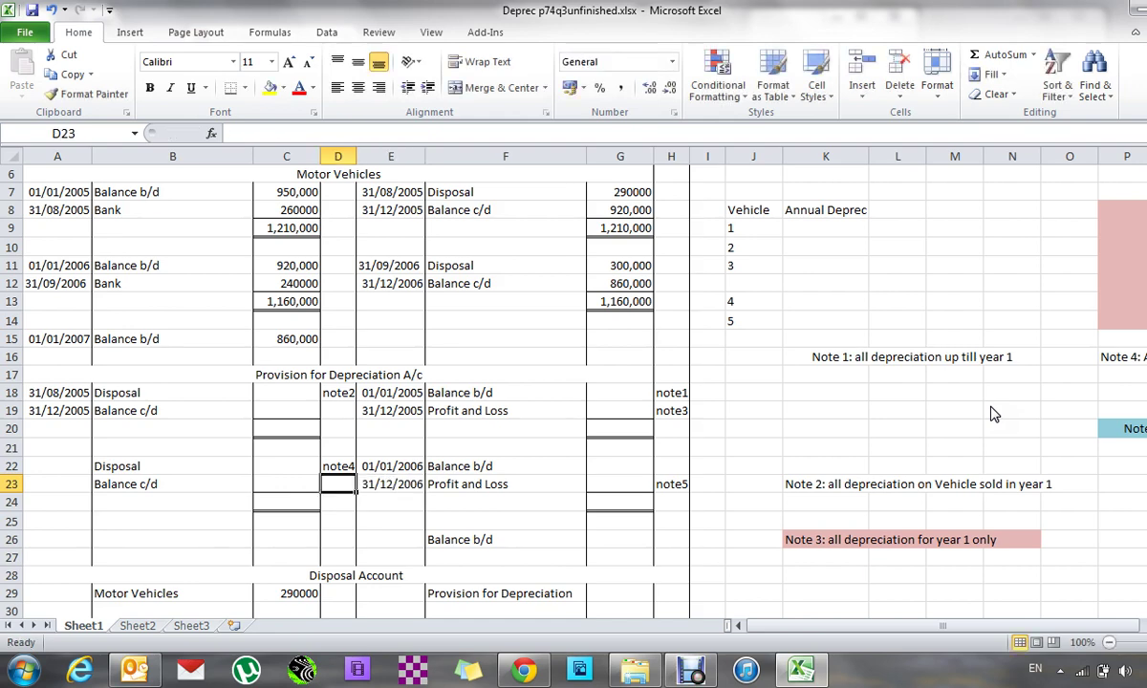
pyautogui.press('Left')
pyautogui.press('Left')
pyautogui.press('Left')
pyautogui.write('31/')
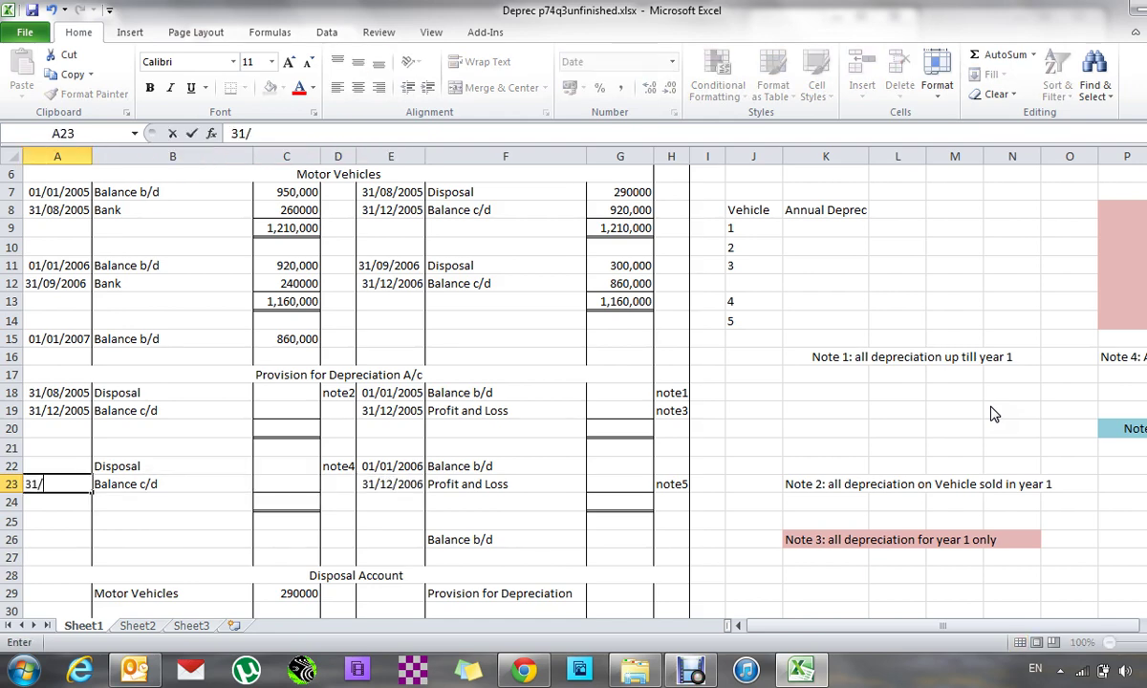
pyautogui.write('12/2006')
# - Try 31/9/6 as the date of the second-year Disposal entry in A22 of Provision for Depreciation
pyautogui.press('Up')
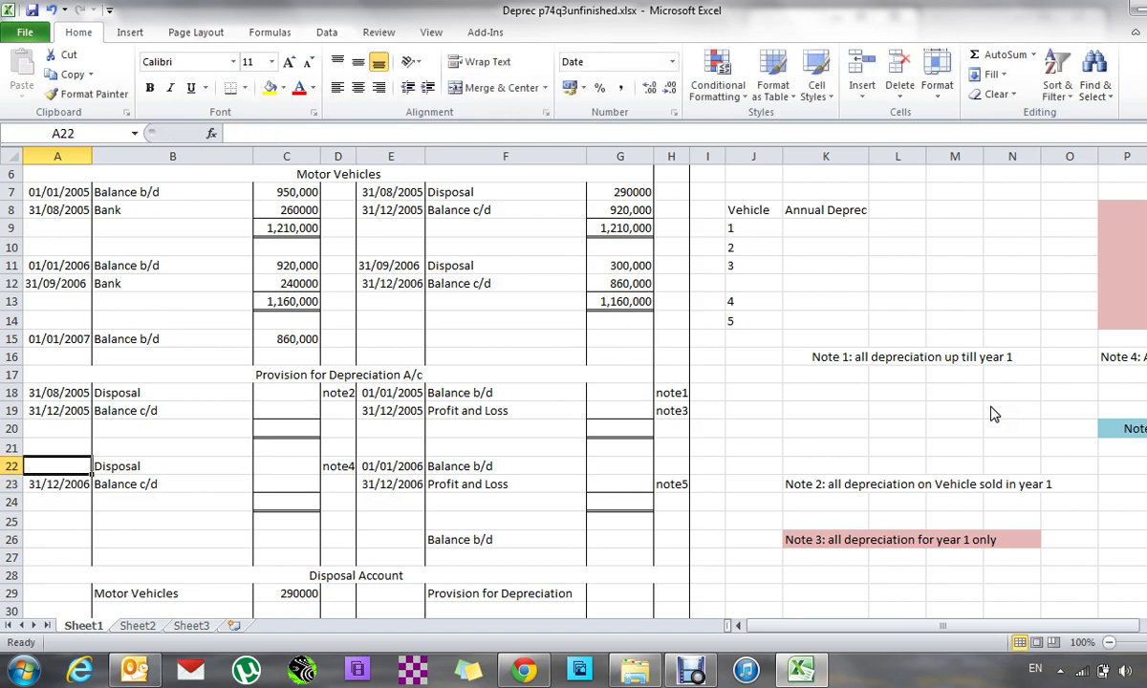
pyautogui.write('31')
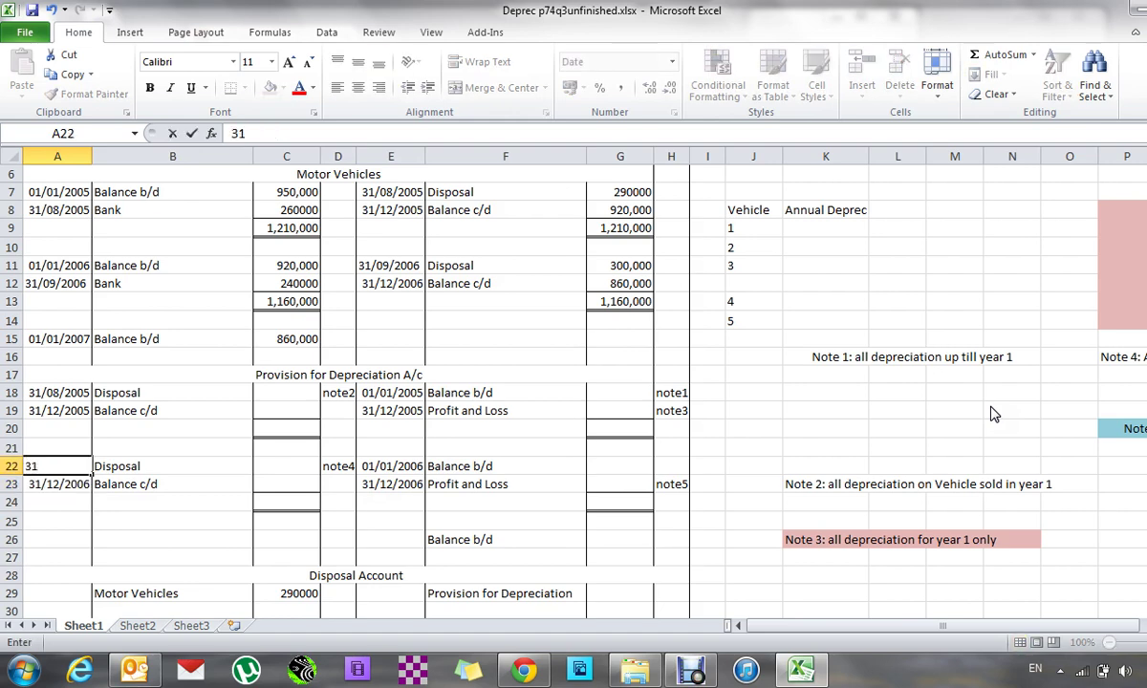
pyautogui.write('/9/6')
pyautogui.press('Return')
# - Set the date of the second-year Disposal entry in A22 of Provision for Depreciation to 30/09/2006
pyautogui.press('Up')
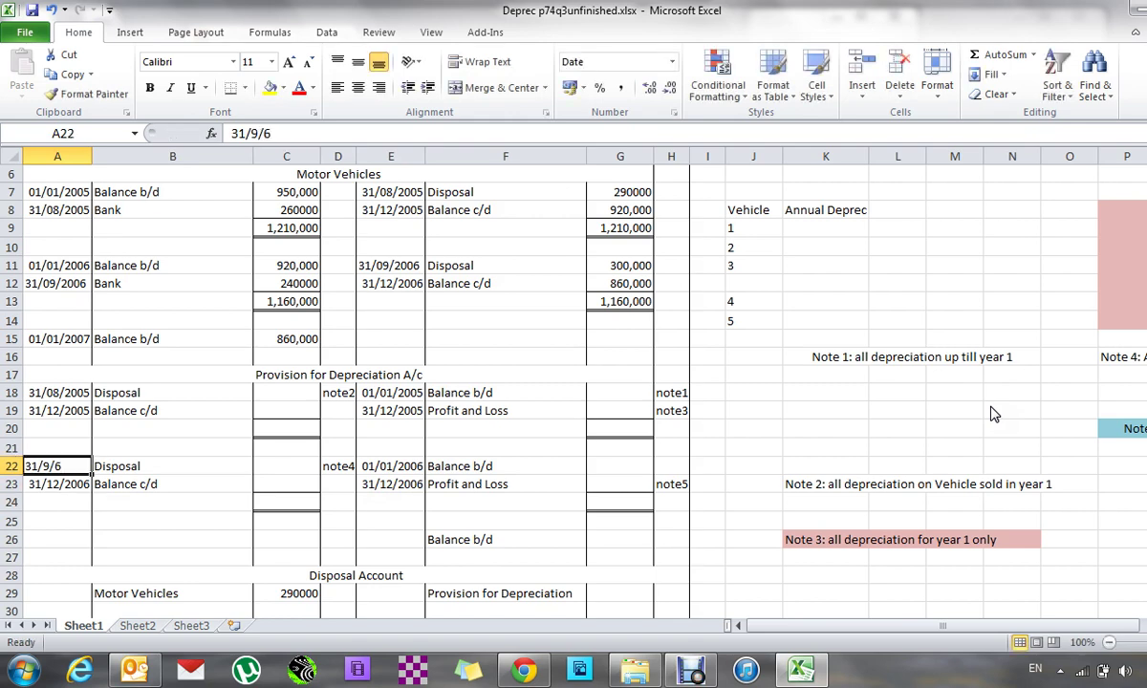
pyautogui.write('30')
pyautogui.write('/09/2006')
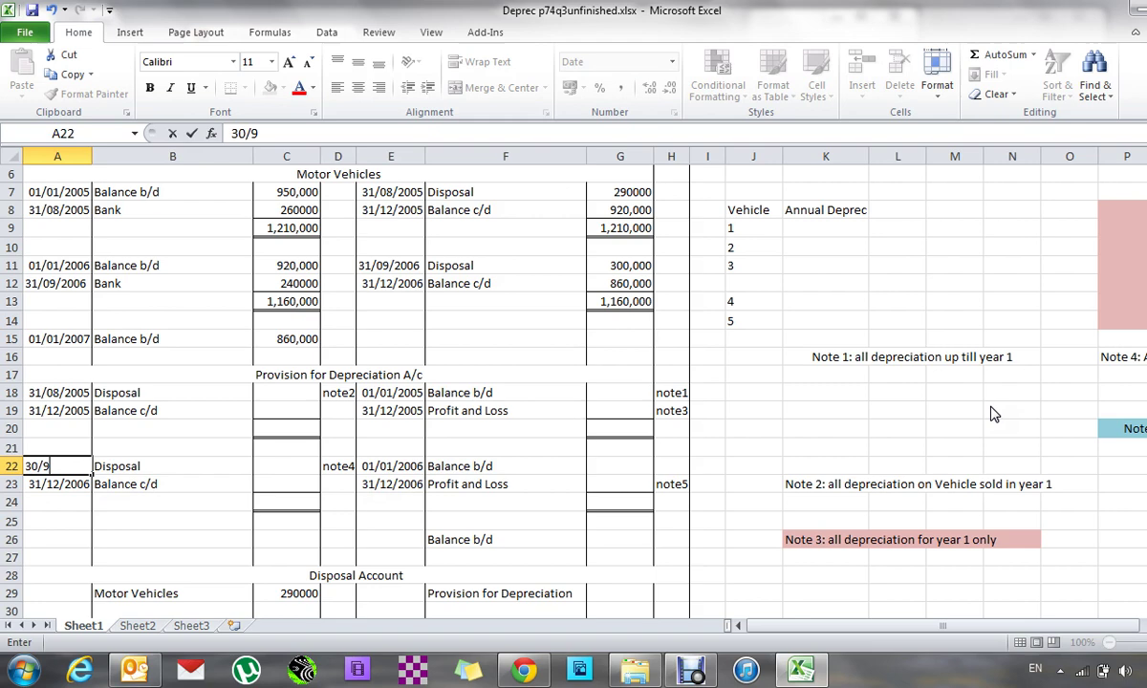
pyautogui.press('Return')
# - Enter 01/01/2007 in E26 as the date of the final Balance b/d in Provision for Depreciation
pyautogui.press('Down')
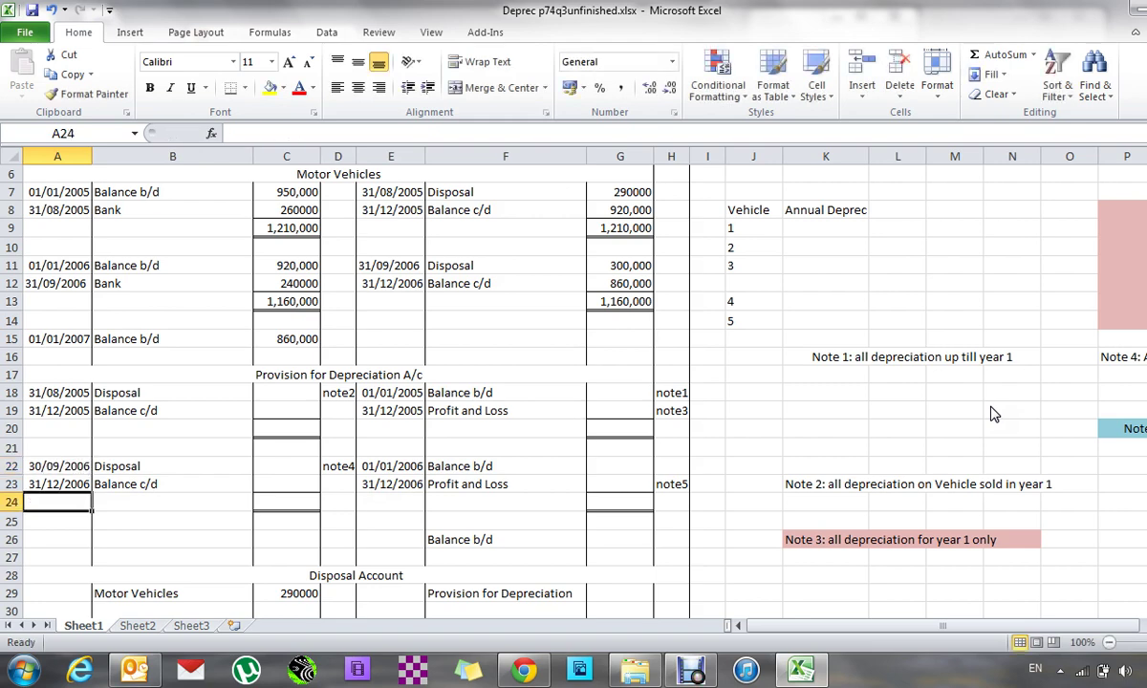
pyautogui.press('Down')
pyautogui.press('Down')
pyautogui.press('Right')
pyautogui.press('Right')
pyautogui.press('Right')
pyautogui.press('Right')
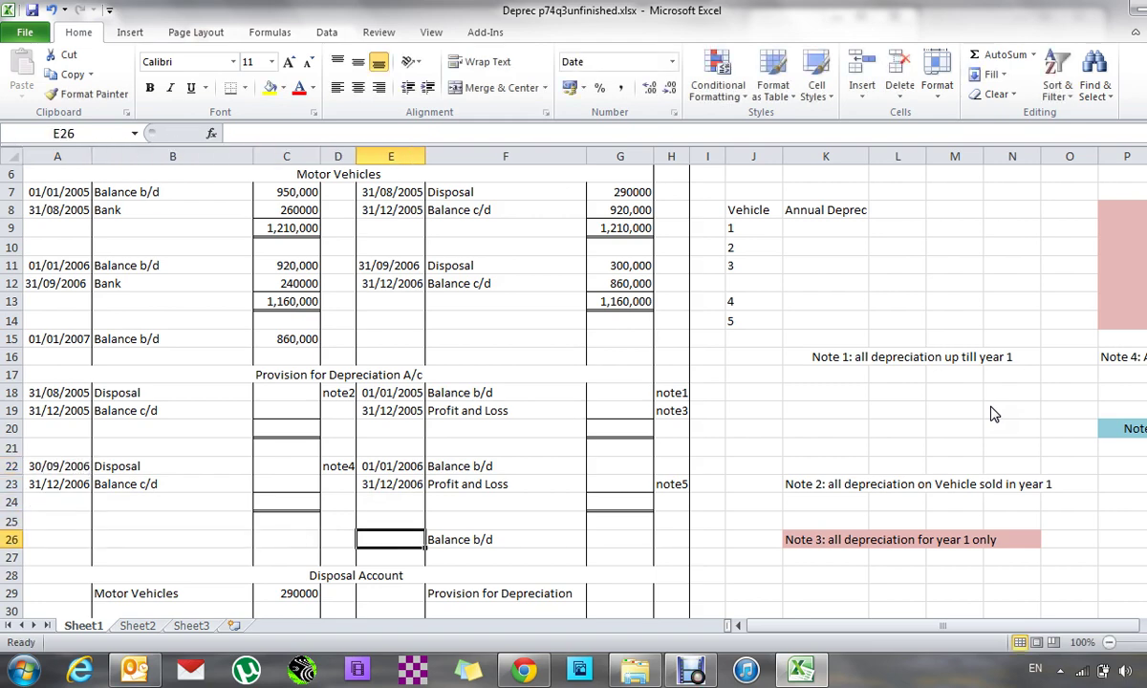
pyautogui.write('1/1//7')
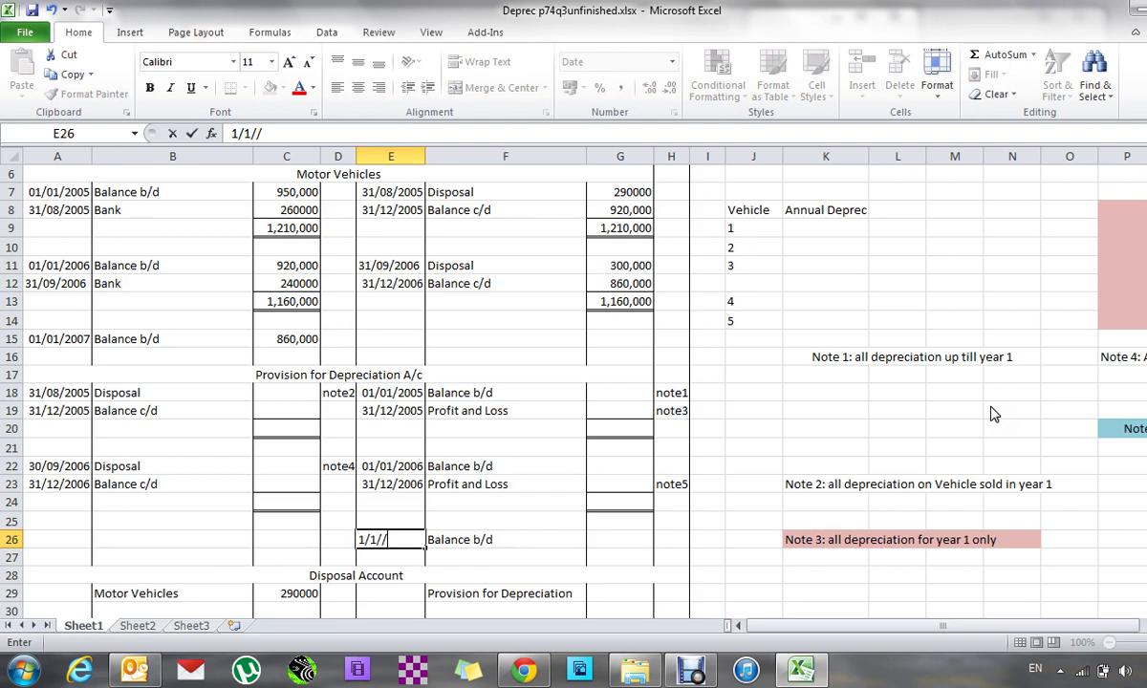
pyautogui.press('BackSpace')
pyautogui.press('BackSpace')
pyautogui.write('7')
pyautogui.press('Return')
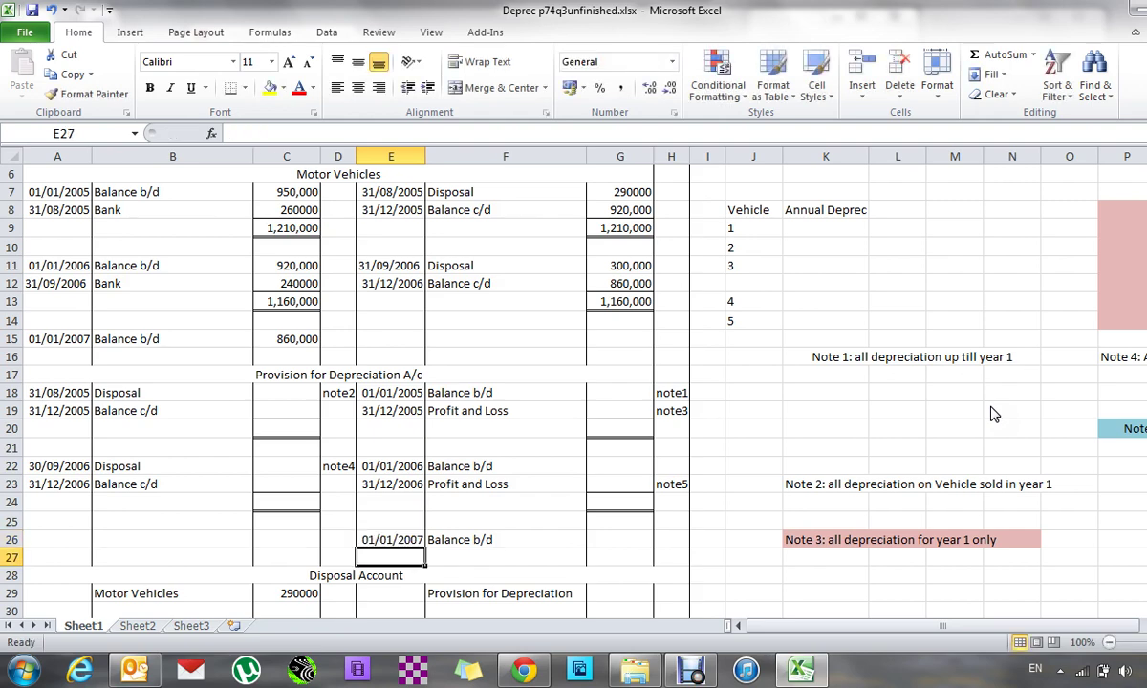
# - Enter 30/08/2005 in A29 as the date of the first-year Motor Vehicles entry in the Disposal Account
pyautogui.press('Down')
pyautogui.press('Down')
pyautogui.press('Right')
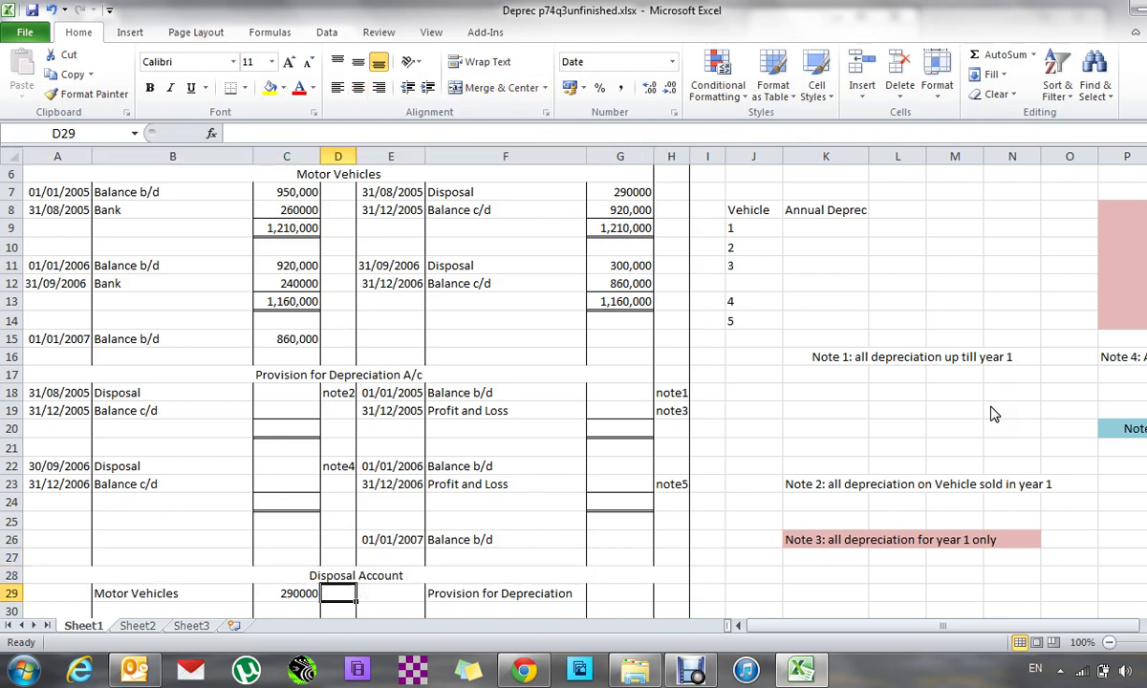
pyautogui.press('Right')
pyautogui.press('Down')
pyautogui.press('Down')
pyautogui.press('Down')
pyautogui.press('Down')
pyautogui.press('Down')
pyautogui.press('Down')
pyautogui.press('Up')
pyautogui.press('Up')
pyautogui.press('Up')
pyautogui.press('Up')
pyautogui.press('Up')
pyautogui.press('Up')
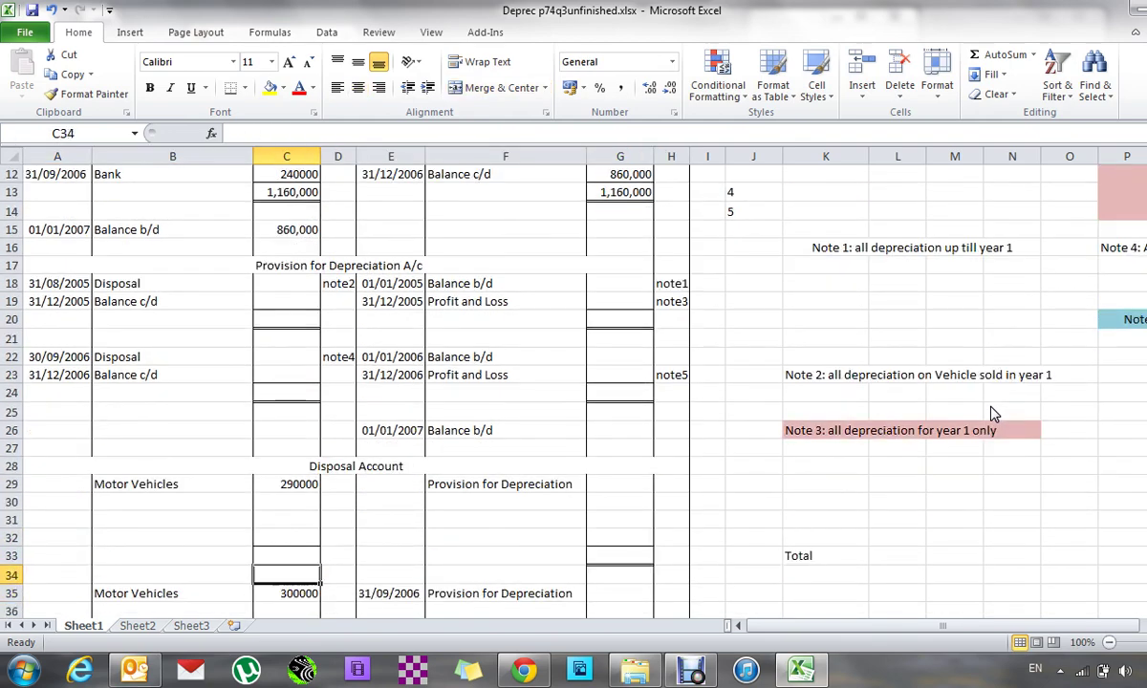
pyautogui.press('Left')
pyautogui.press('Left')
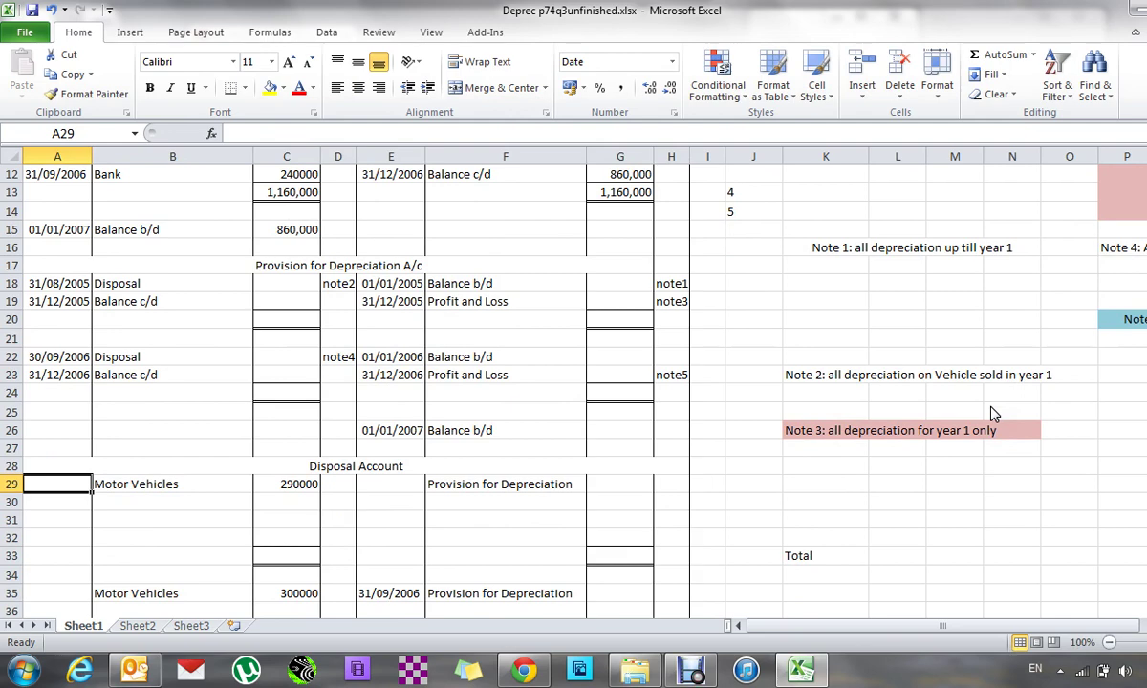
pyautogui.write('30')
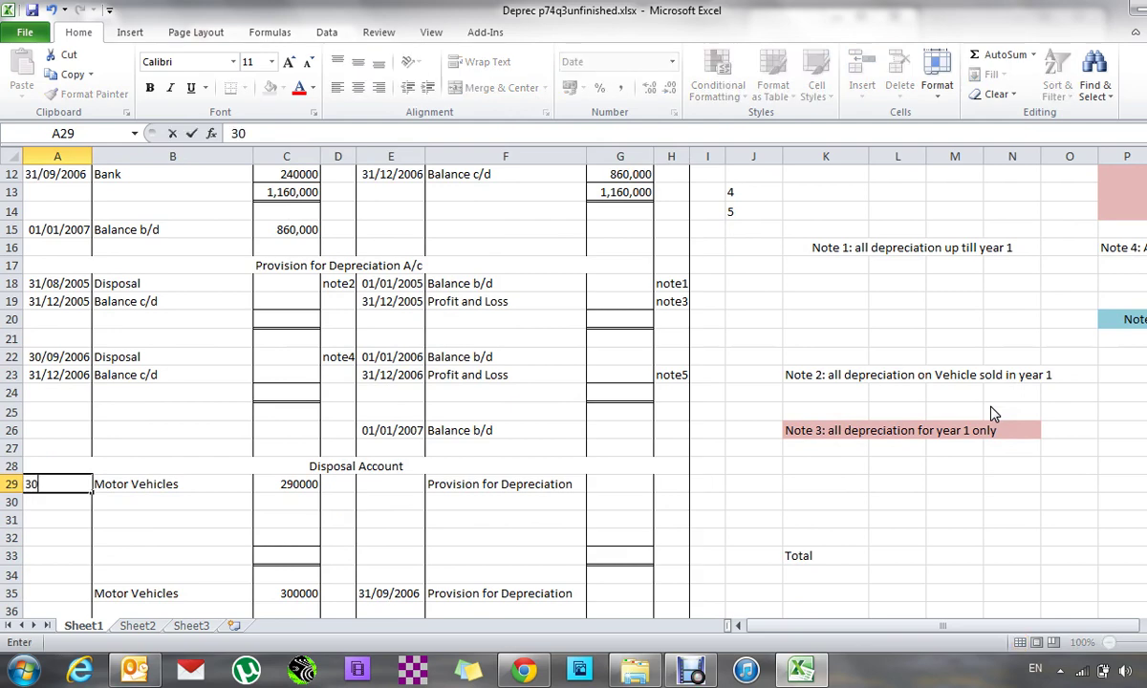
pyautogui.write('/08/2005')
# - Enter 30/08/2005 in E29 as the date of the first-year Provision for Depreciation entry in the Disposal Account
pyautogui.press('Right')
pyautogui.press('Right')
pyautogui.press('Right')
pyautogui.press('Right')
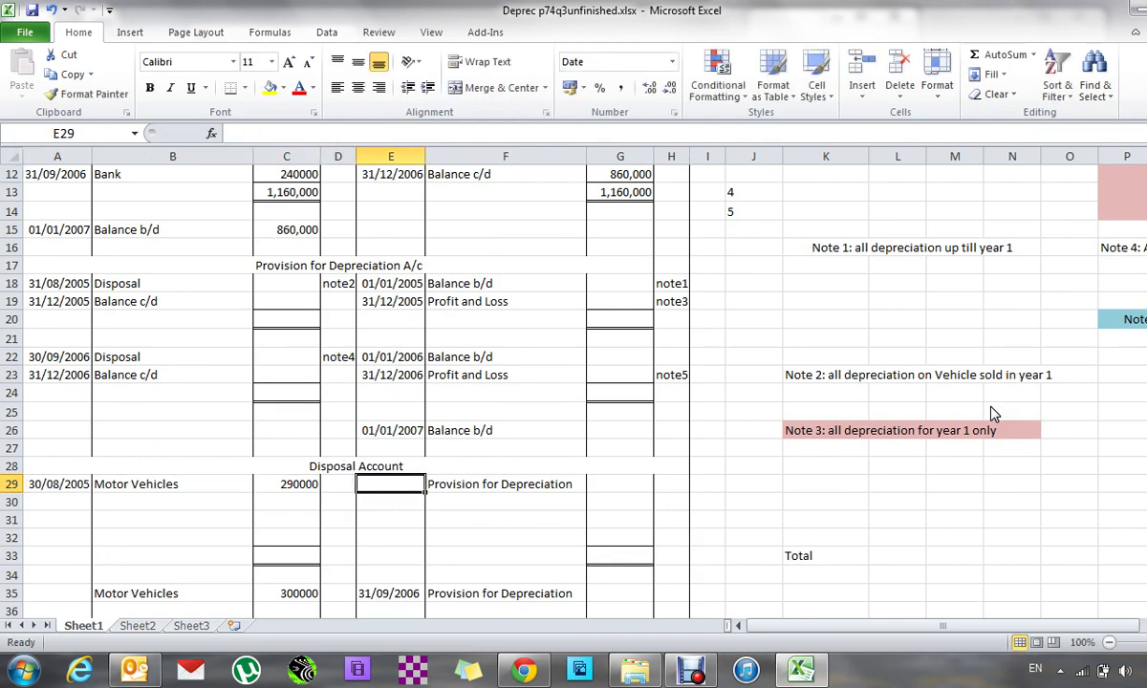
pyautogui.write('30/')
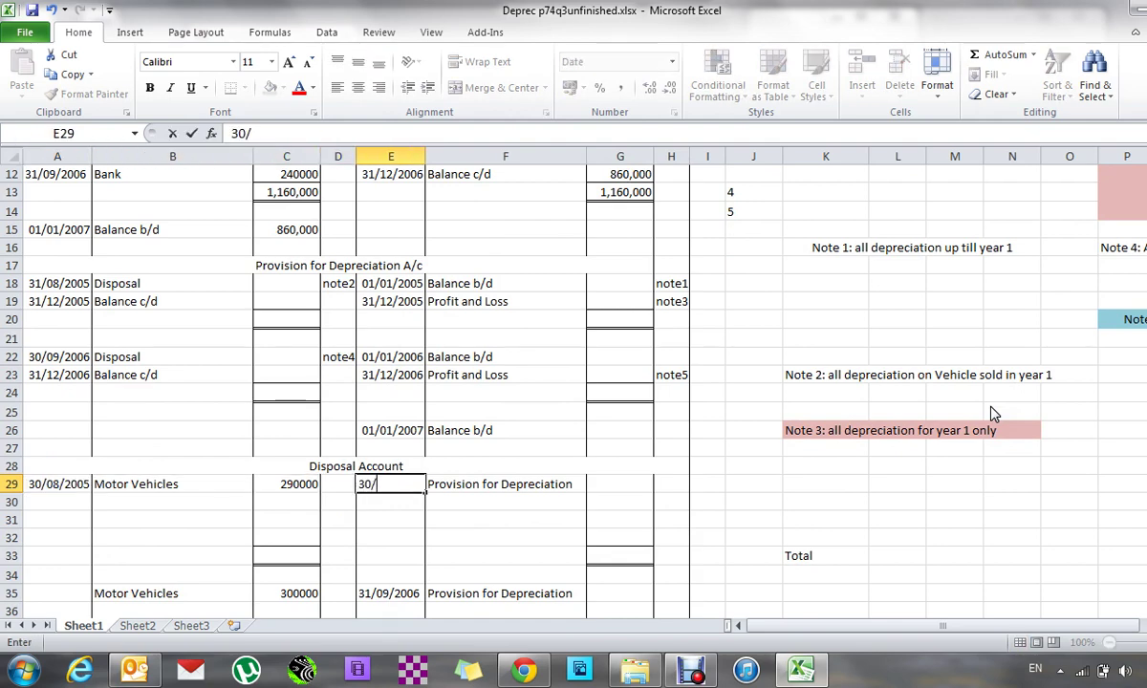
pyautogui.write('8/5')
pyautogui.press('Return')
# - Clear the amount of the second-year Motor Vehicles entry in C35 of the Disposal Account
pyautogui.press('Down')
pyautogui.press('Down')
pyautogui.press('Down')
pyautogui.press('Down')
pyautogui.press('Down')
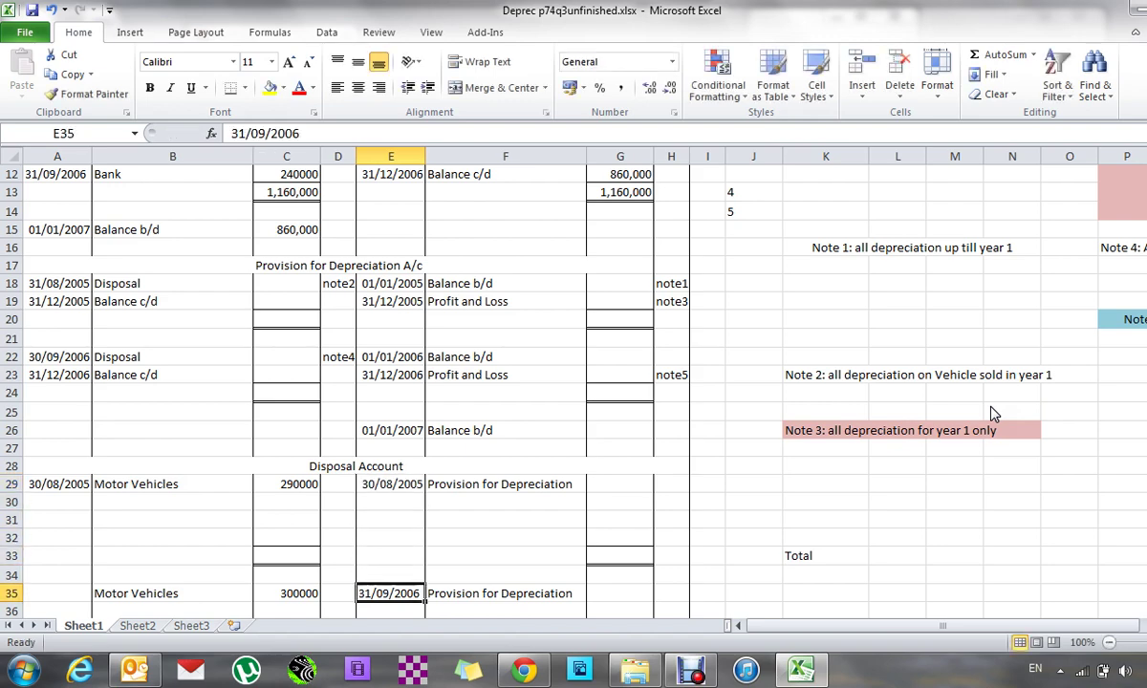
pyautogui.press('Left')
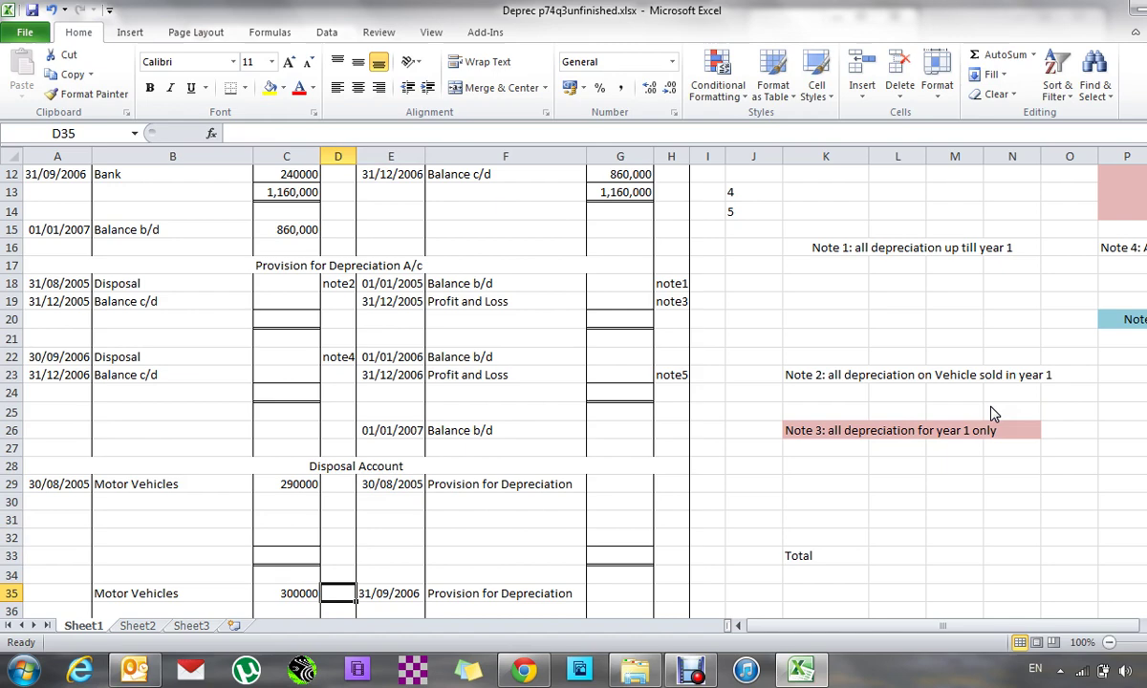
pyautogui.press('Left')
pyautogui.press('Right')
pyautogui.press('Right')
pyautogui.press('Left')
pyautogui.press('Left')
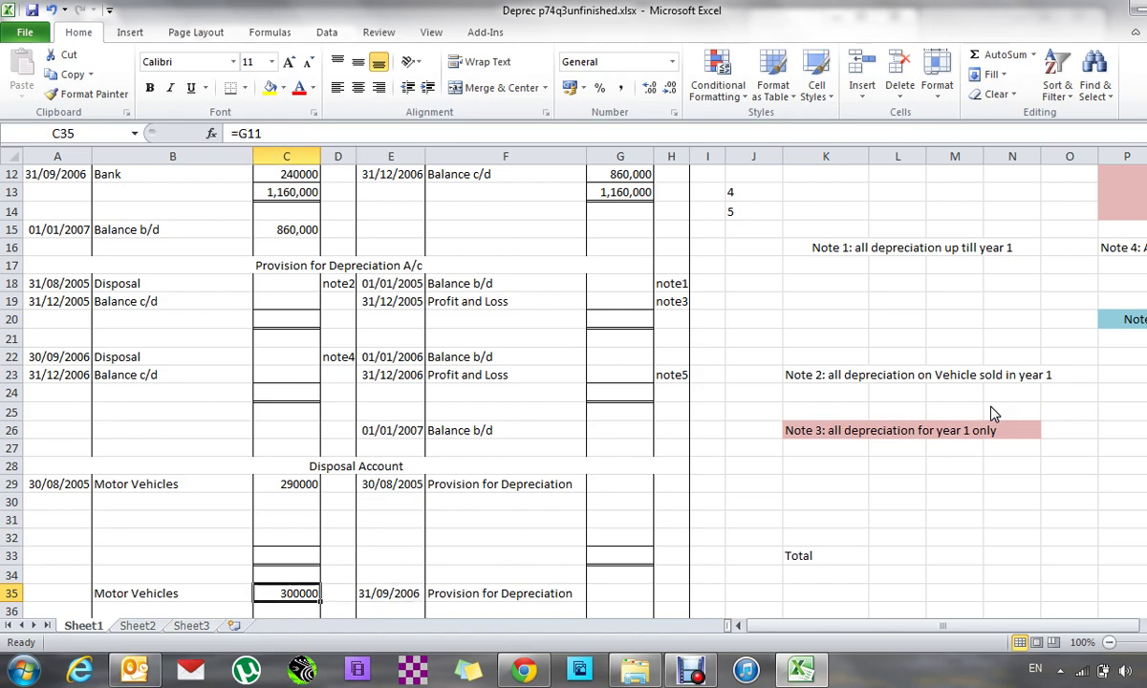
pyautogui.press('Delete')
# - Enter 30/09/2006 in A35 as the date of the second-year Motor Vehicles entry in the Disposal Account
pyautogui.press('Left')
pyautogui.press('Left')
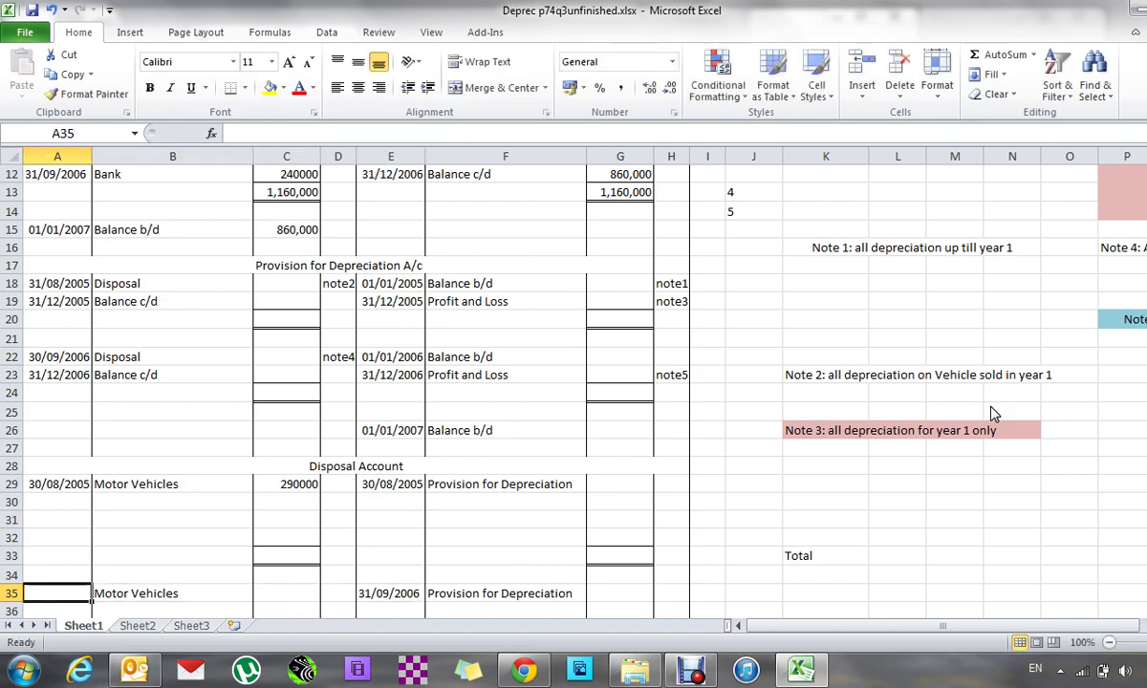
pyautogui.write('3')
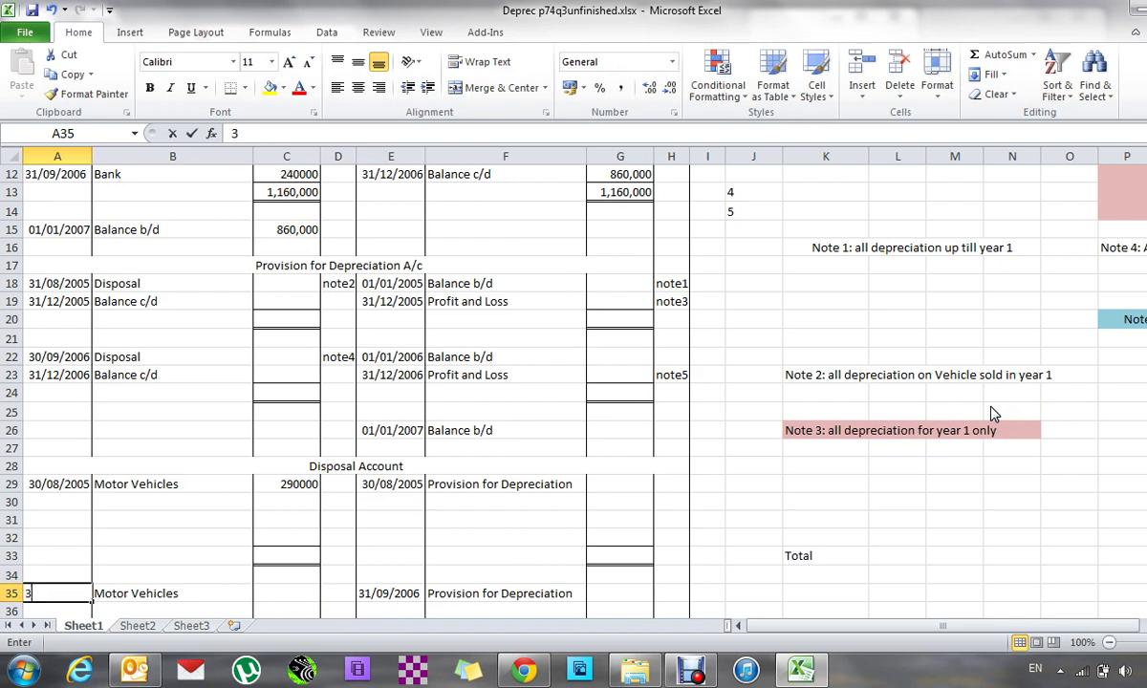
pyautogui.write('0/09/')
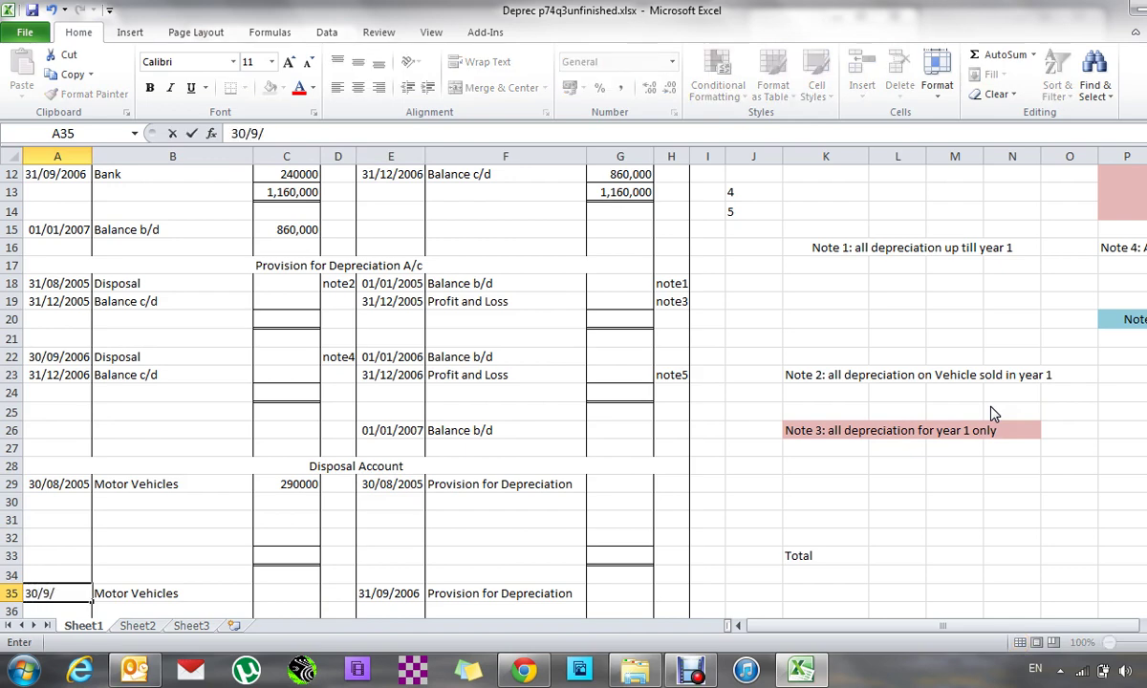
pyautogui.write('2006')
pyautogui.press('Return')
pyautogui.press('Up')
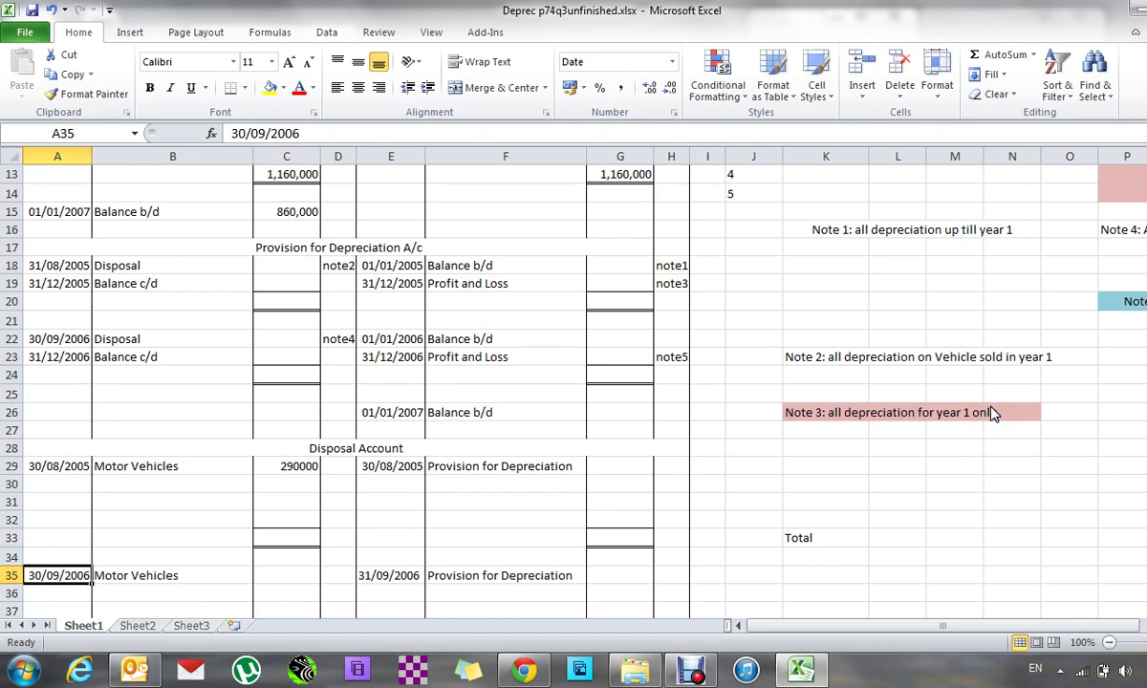
# - Check the first-year and second-year Disposal amounts in G7 and G11 of the Motor Vehicles account
pyautogui.press('Right')
pyautogui.press('Right')
pyautogui.press('Up')
pyautogui.press('Down')
pyautogui.press('Up')
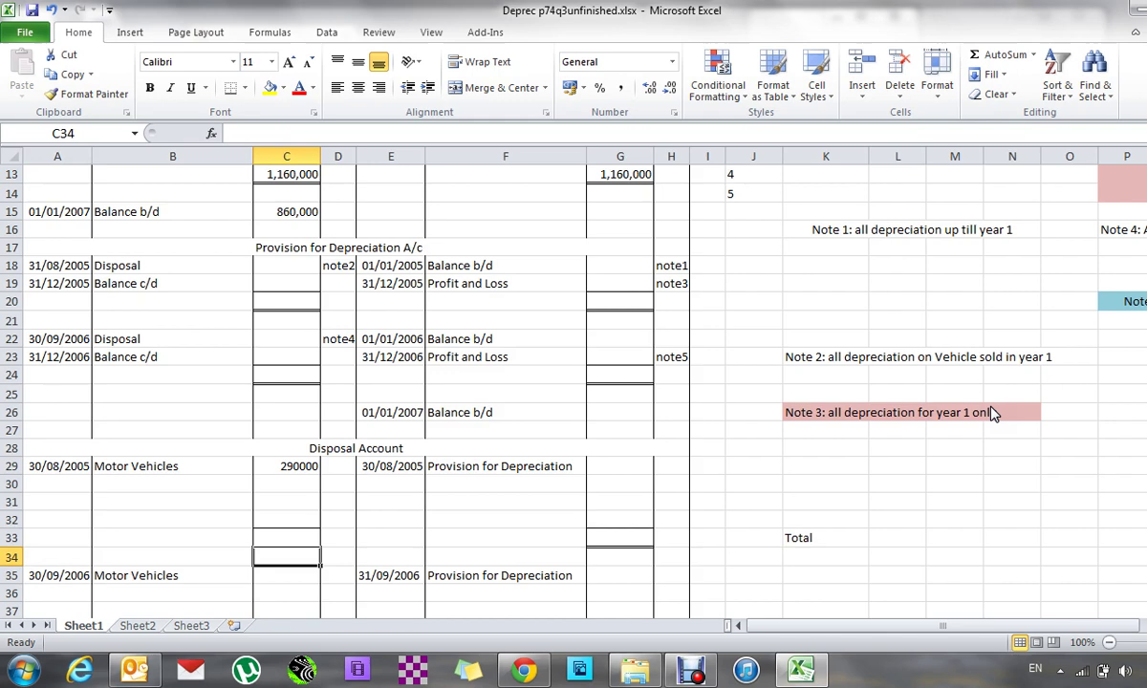
pyautogui.press('Up')
pyautogui.press('Up')
pyautogui.press('Up')
pyautogui.press('Up')
pyautogui.press('Up')
pyautogui.press('Up')
pyautogui.press('Up')
pyautogui.press('Up')
pyautogui.press('Up')
pyautogui.press('Up')
pyautogui.press('Up')
pyautogui.press('Up')
pyautogui.press('Up')
pyautogui.press('Up')
pyautogui.press('Up')
pyautogui.press('Up')
pyautogui.press('Up')
pyautogui.press('Up')
pyautogui.press('Up')
pyautogui.press('Up')
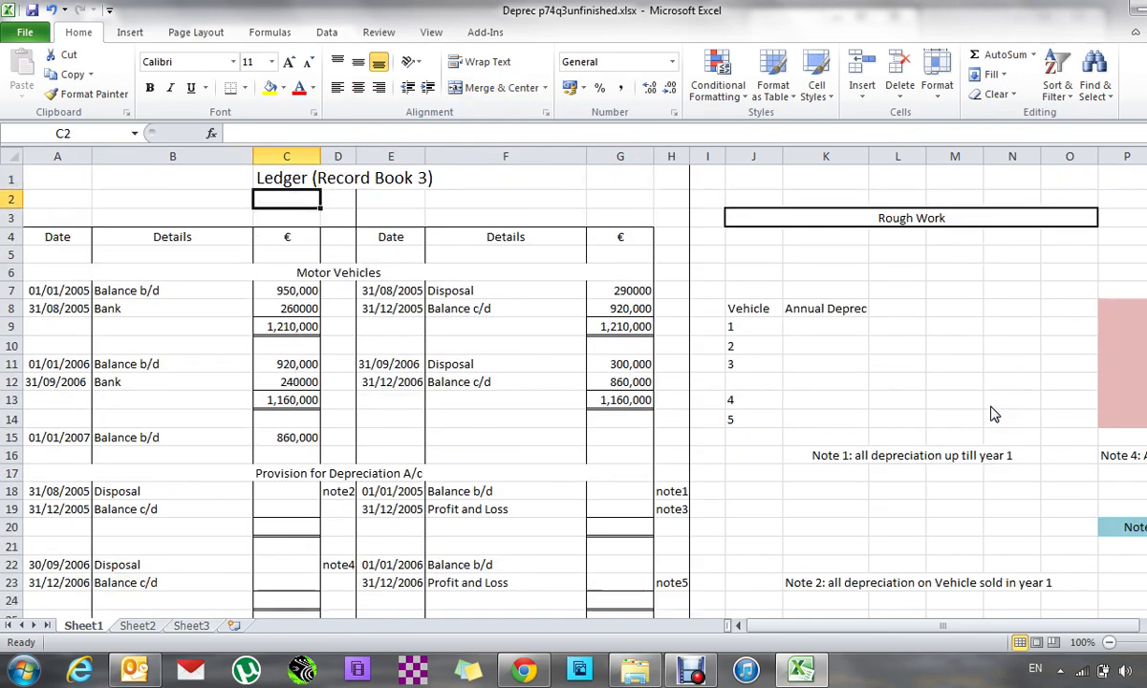
pyautogui.press('Down')
pyautogui.press('Down')
pyautogui.press('Down')
pyautogui.press('Down')
pyautogui.press('Down')
pyautogui.press('Right')
pyautogui.press('Right')
pyautogui.press('Right')
pyautogui.press('Right')
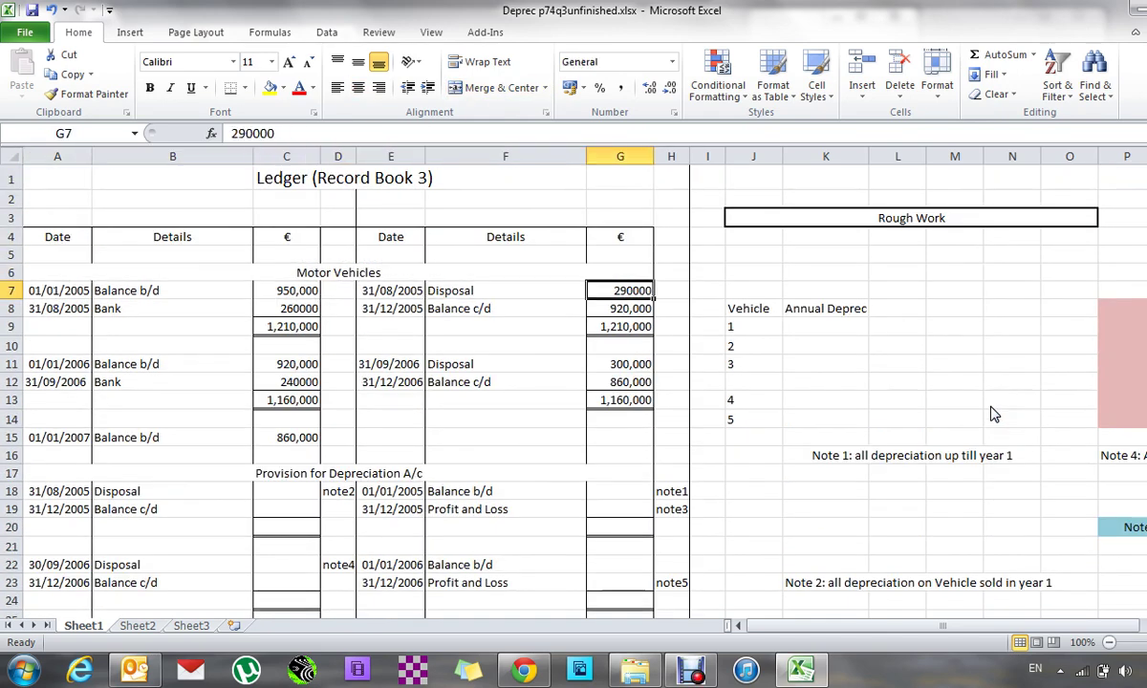
pyautogui.press('Right')
pyautogui.press('Left')
pyautogui.press('Down')
pyautogui.press('Down')
pyautogui.press('Down')
pyautogui.press('Down')
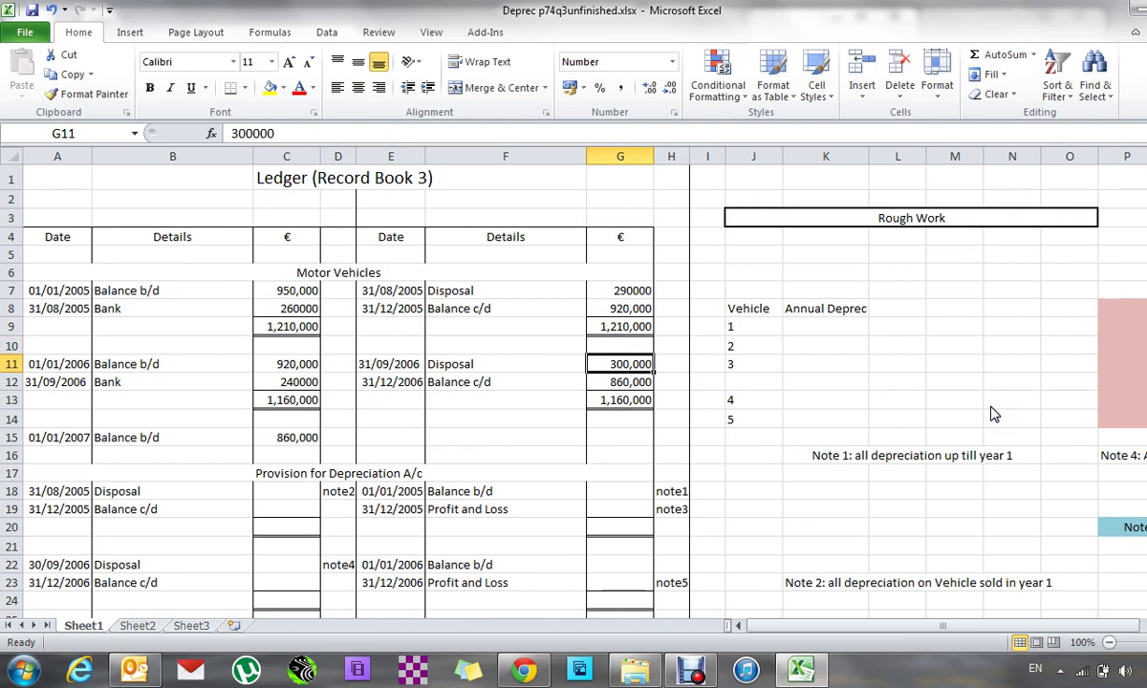
# - Enter 300000 in C35 as the amount of the second-year Motor Vehicles entry in the Disposal Account
pyautogui.press('Down')
pyautogui.press('Down')
pyautogui.press('Down')
pyautogui.press('Down')
pyautogui.press('Down')
pyautogui.press('Down')
pyautogui.press('Down')
pyautogui.press('Down')
pyautogui.press('Down')
pyautogui.press('Down')
pyautogui.press('Down')
pyautogui.press('Down')
pyautogui.press('Down')
pyautogui.press('Down')
pyautogui.press('Down')
pyautogui.press('Down')
pyautogui.press('Down')
pyautogui.press('Down')
pyautogui.press('Down')
pyautogui.press('Down')
pyautogui.press('Left')
pyautogui.press('Left')
pyautogui.press('Left')
pyautogui.press('Left')
pyautogui.press('Up')
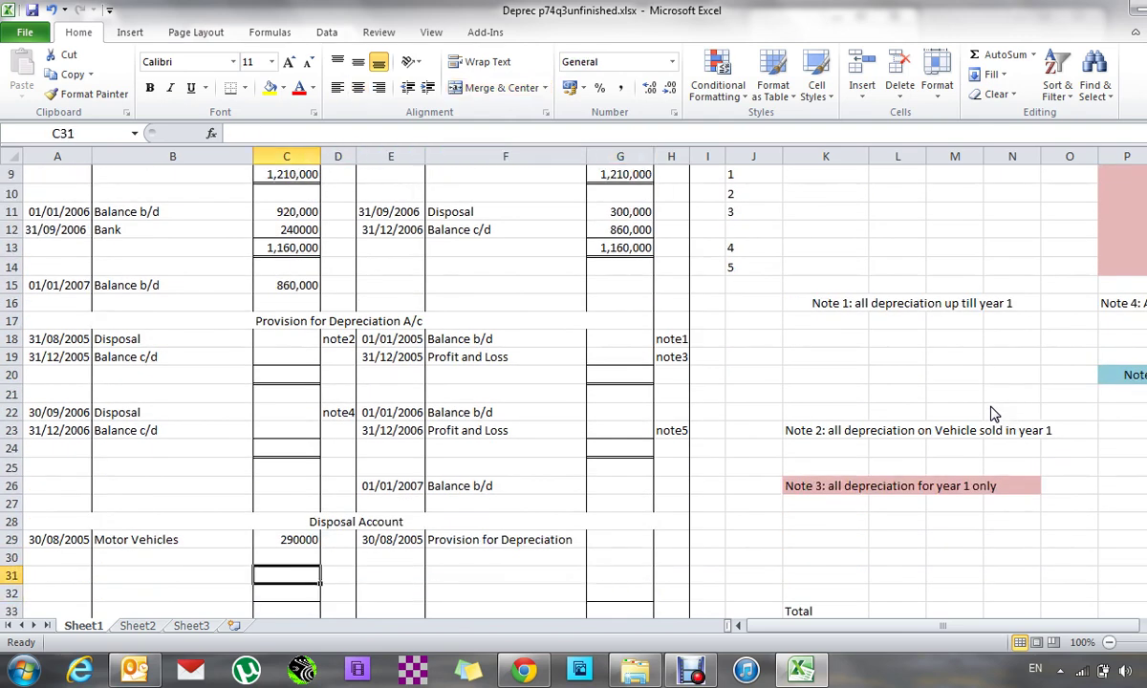
pyautogui.press('Up')
pyautogui.press('Up')
pyautogui.press('Down')
pyautogui.press('Down')
pyautogui.press('Down')
pyautogui.press('Down')
pyautogui.press('Down')
pyautogui.press('Down')
pyautogui.press('Down')
pyautogui.press('Down')
pyautogui.press('Up')
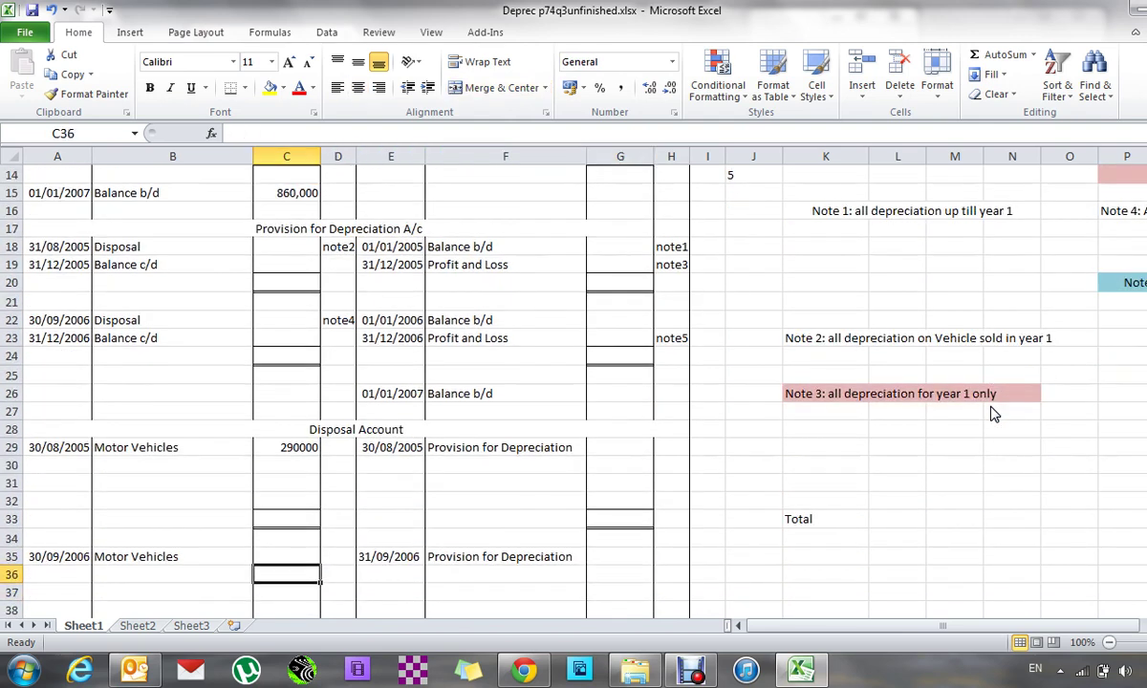
pyautogui.press('Up')
pyautogui.write('300000')
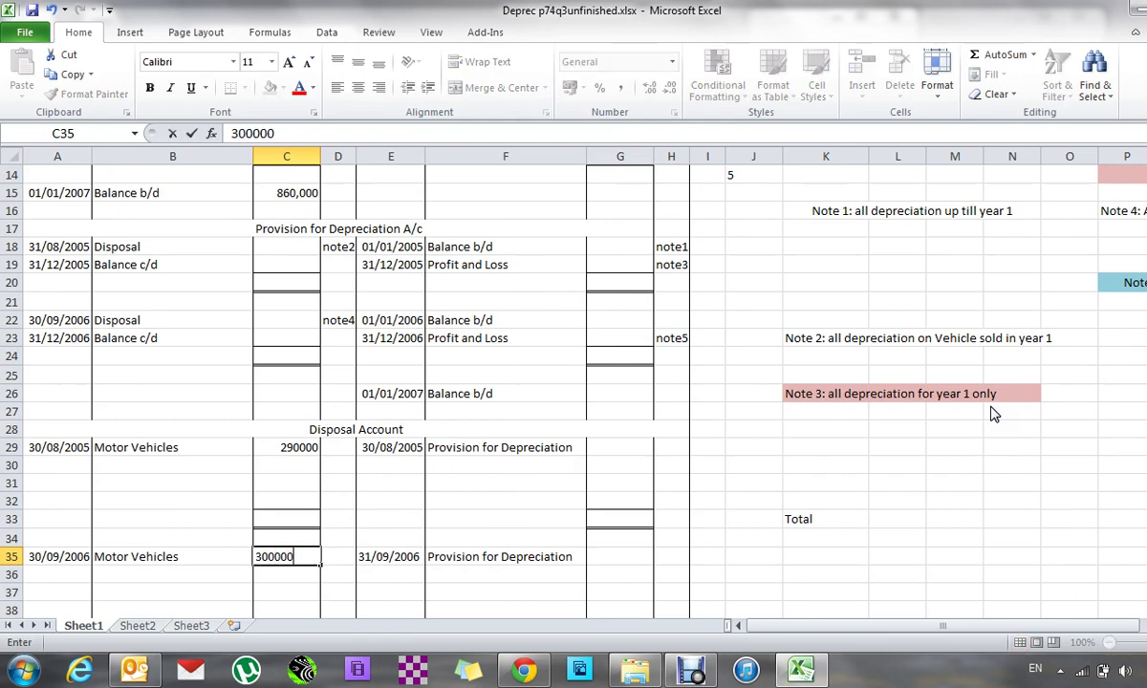
pyautogui.press('Return')
pyautogui.press('Up')
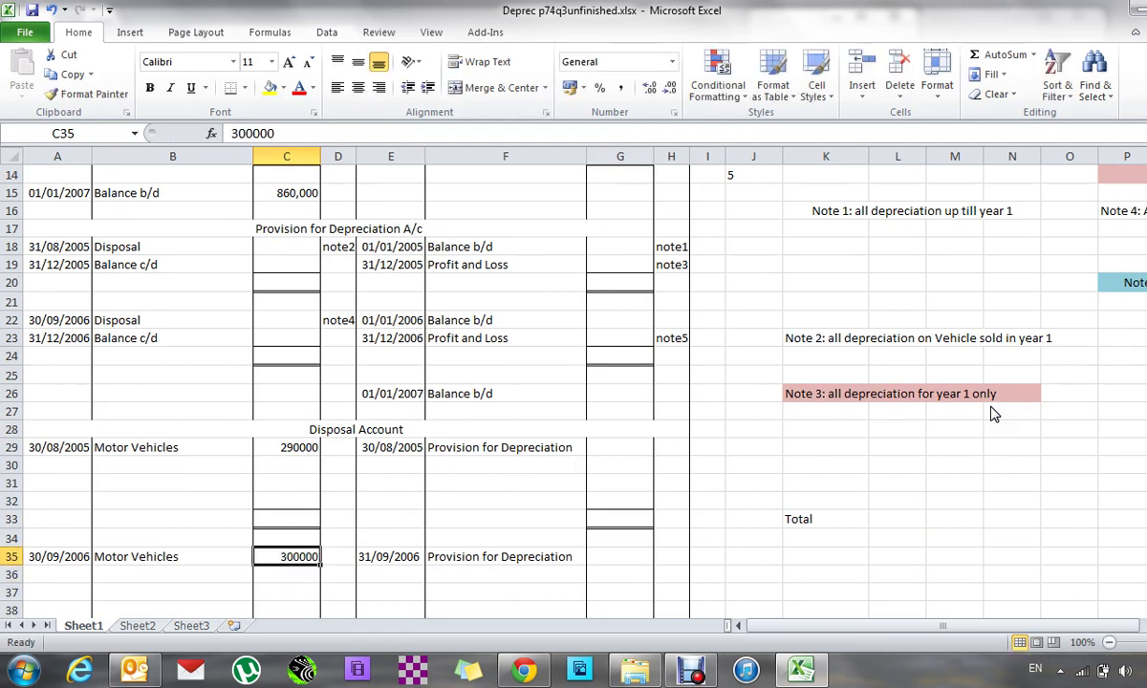
# - Go to date cell E36, just below the second-year Provision for Depreciation entry in the Disposal Account
pyautogui.press('Down')
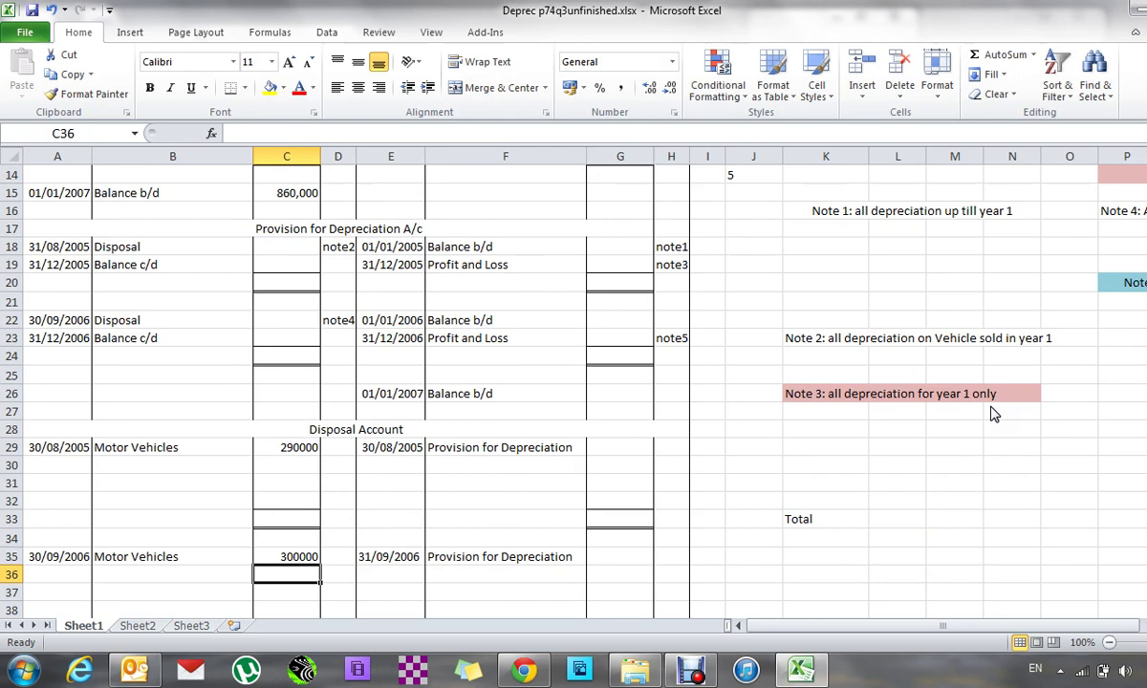
pyautogui.press('Right')
pyautogui.press('Right')
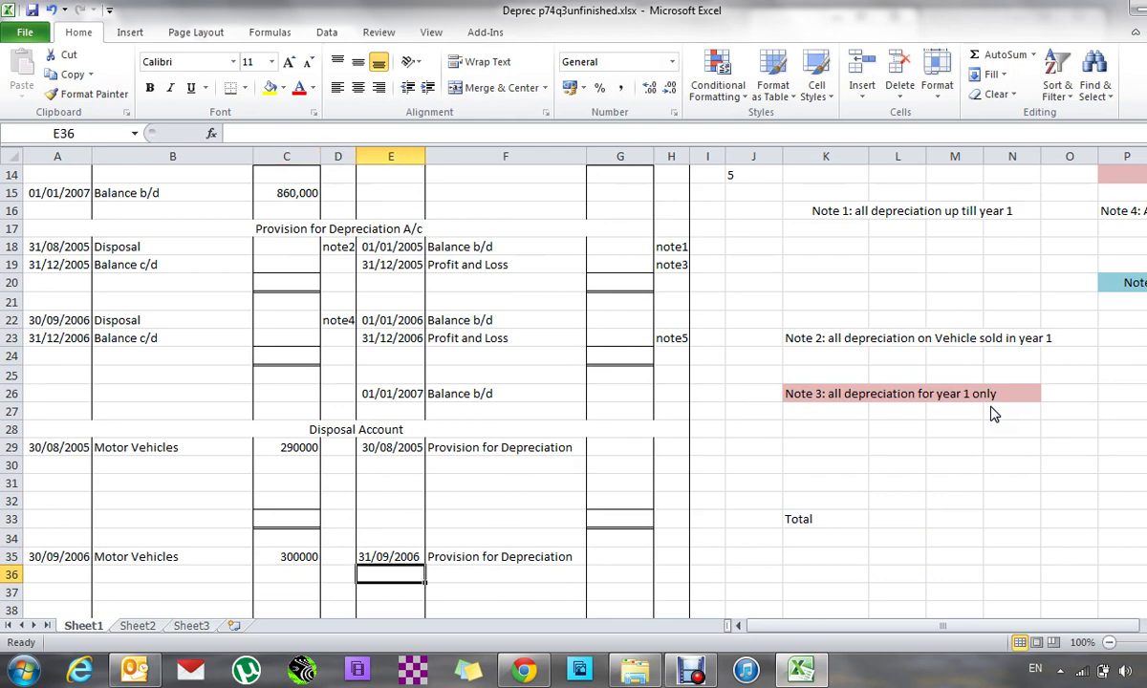